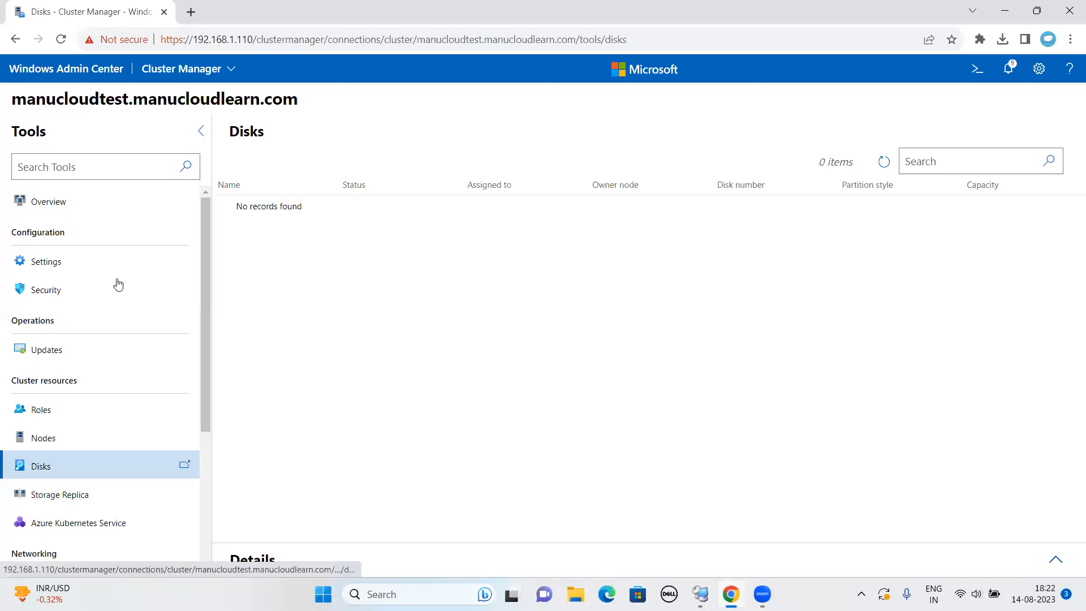
Step: Open the cluster's overview in Windows Admin Center and check the offline disks in NODE1's Disk Management through Remote Desktop Connection Manager
{"action": "left_click", "coordinate": [122, 206]}
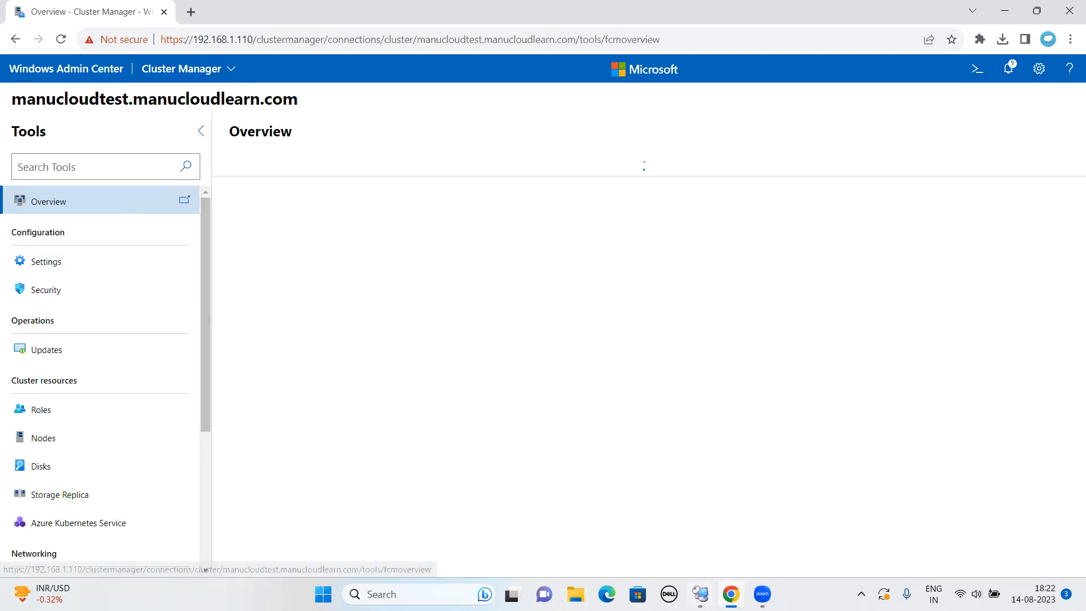
{"action": "left_click", "coordinate": [700, 594]}
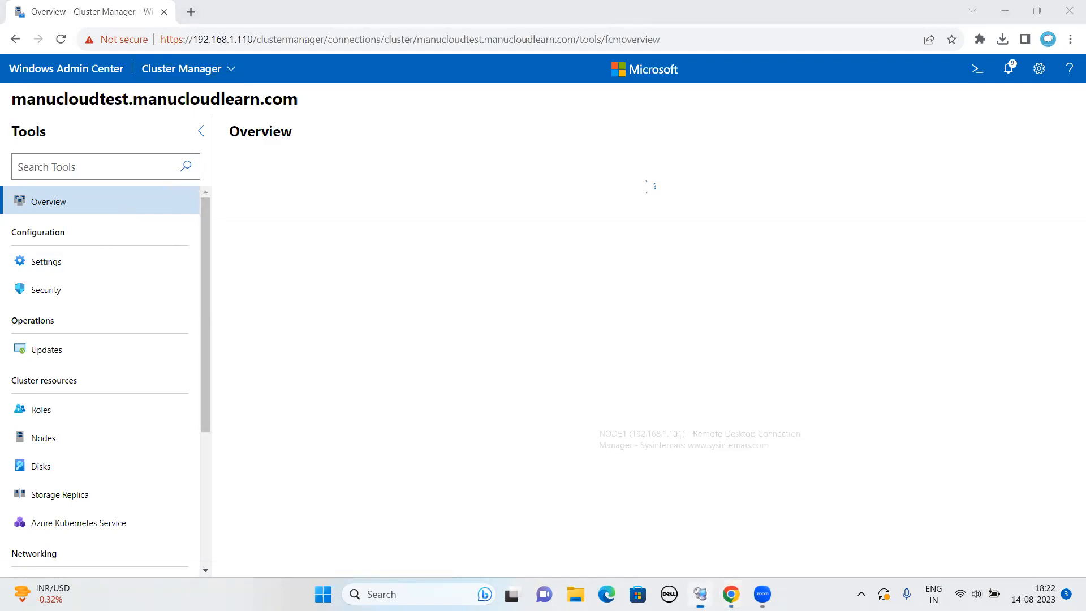
{"action": "left_click", "coordinate": [701, 593]}
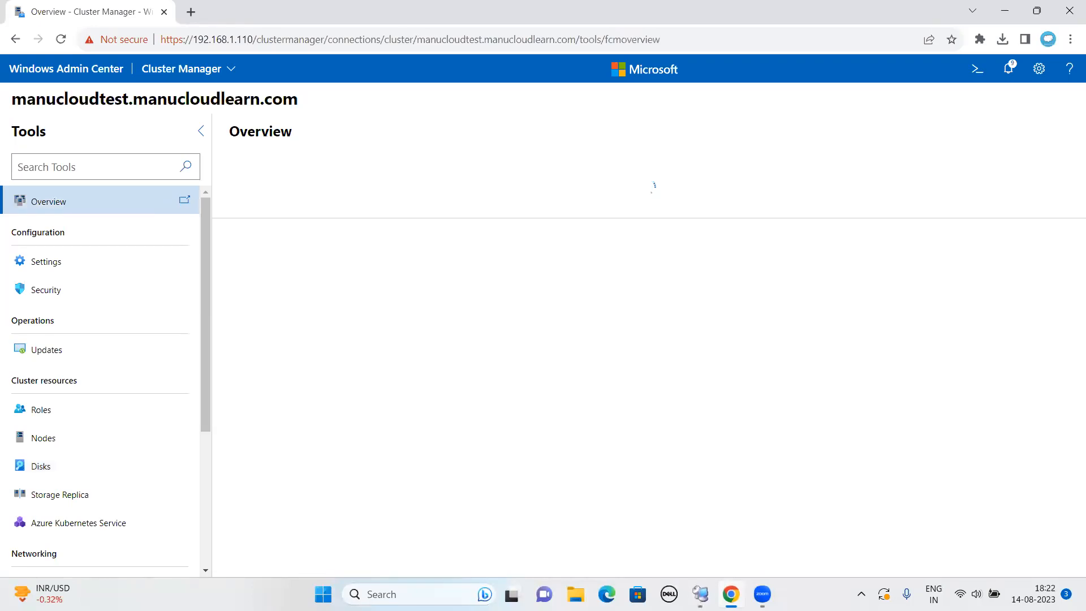
{"action": "left_click", "coordinate": [700, 594]}
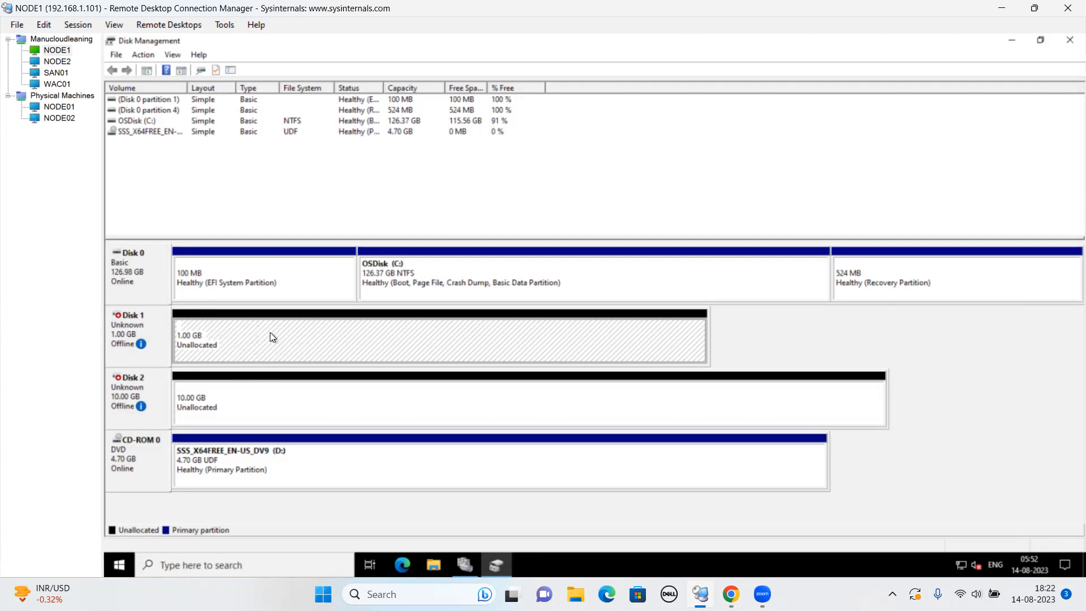
{"action": "left_click", "coordinate": [1001, 16]}
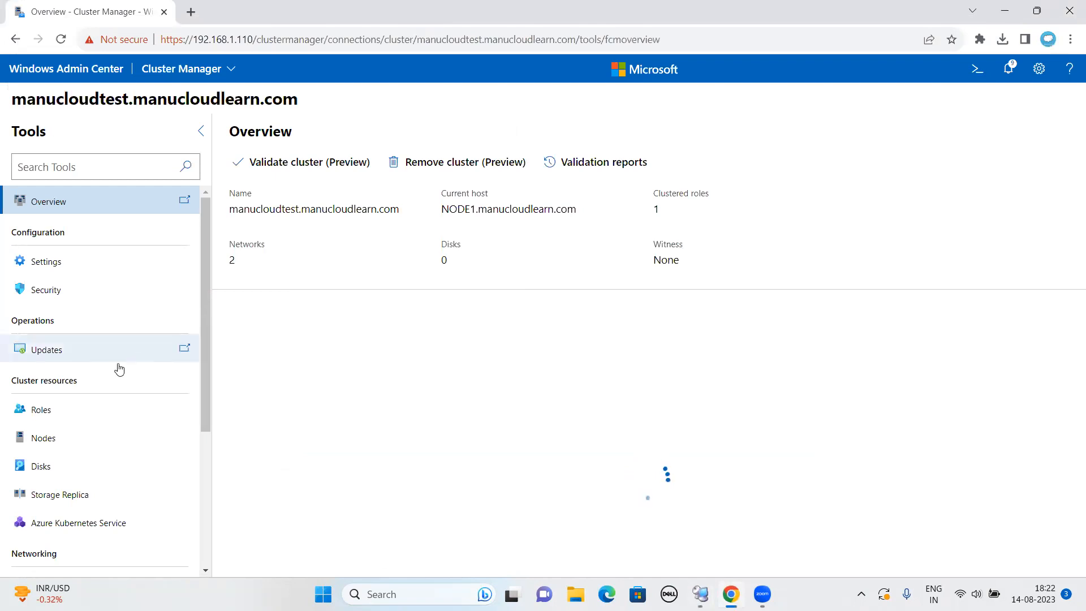
Step: Switch to the NODE1 session in Remote Desktop Connection Manager, bring Disk 1 online and initialize it with the GPT partition style
{"action": "left_click", "coordinate": [700, 594]}
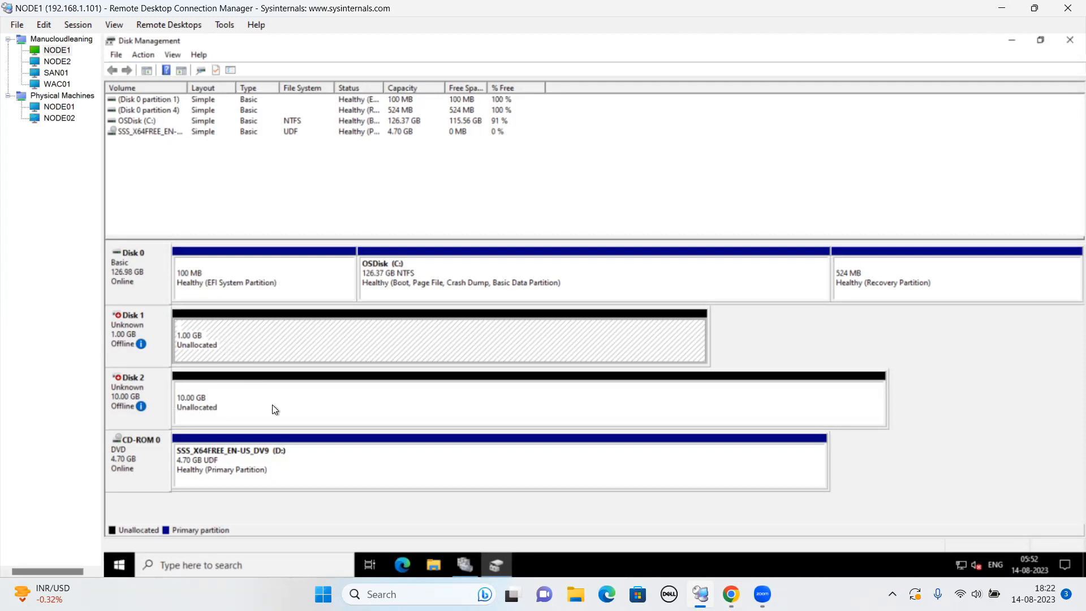
{"action": "right_click", "coordinate": [141, 322]}
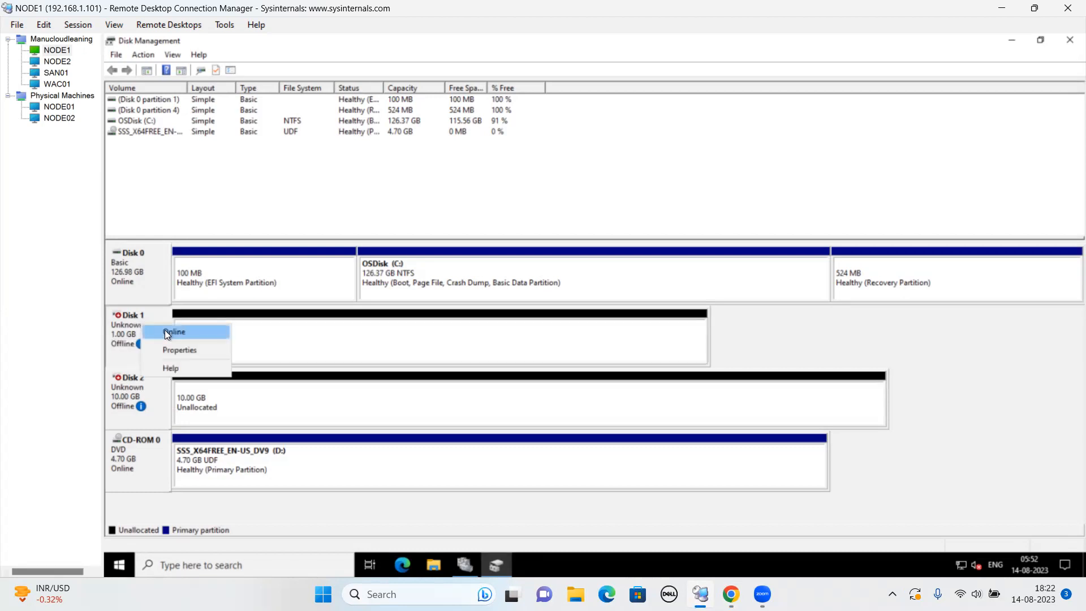
{"action": "left_click", "coordinate": [165, 330]}
{"action": "right_click", "coordinate": [151, 325]}
{"action": "left_click", "coordinate": [174, 334]}
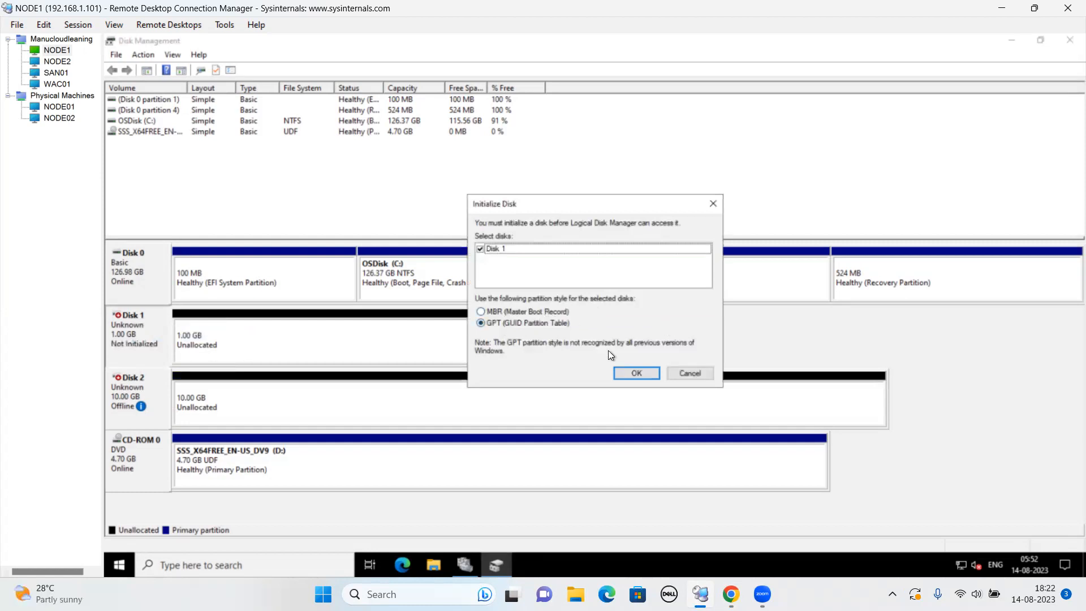
{"action": "left_click", "coordinate": [635, 373]}
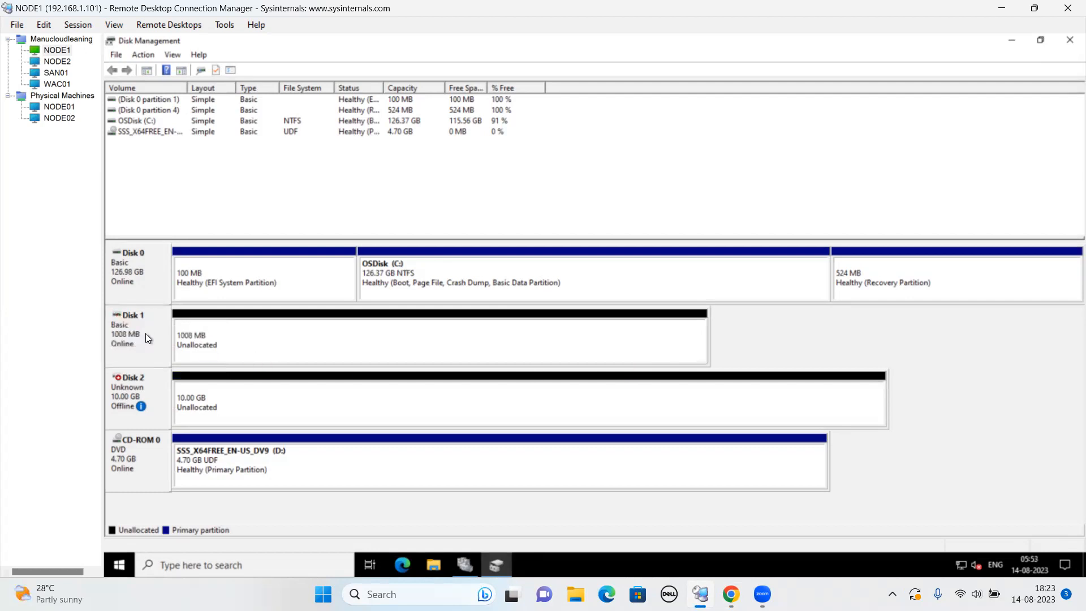
Step: Create a 1006 MB NTFS simple volume on Disk 1 without assigning a drive letter or path, keeping the default format settings
{"action": "left_click", "coordinate": [277, 334]}
{"action": "right_click", "coordinate": [290, 337]}
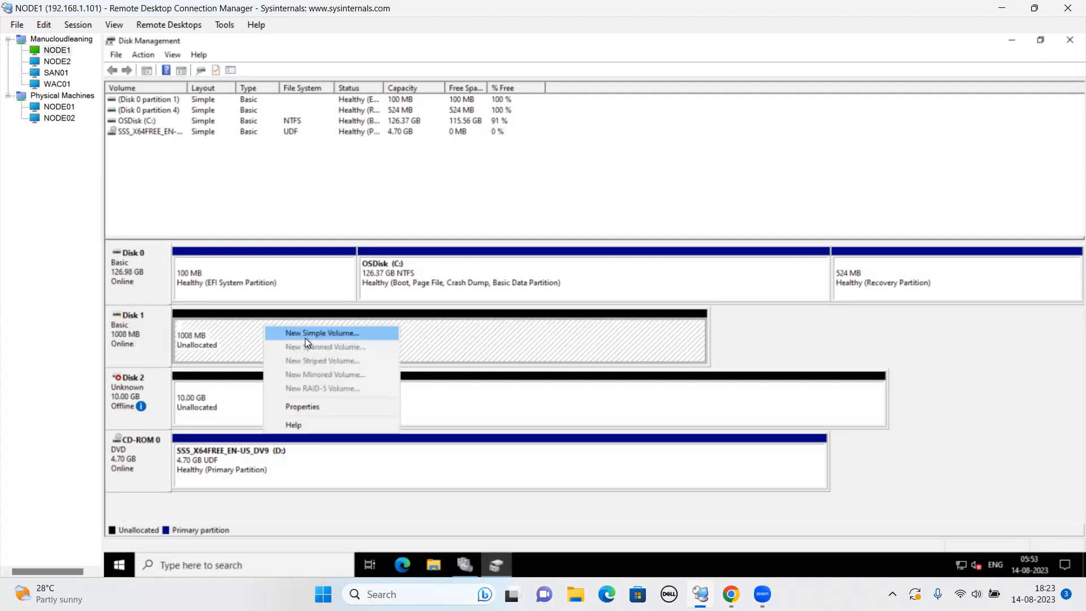
{"action": "left_click", "coordinate": [304, 337]}
{"action": "left_click", "coordinate": [368, 328]}
{"action": "left_click", "coordinate": [368, 327]}
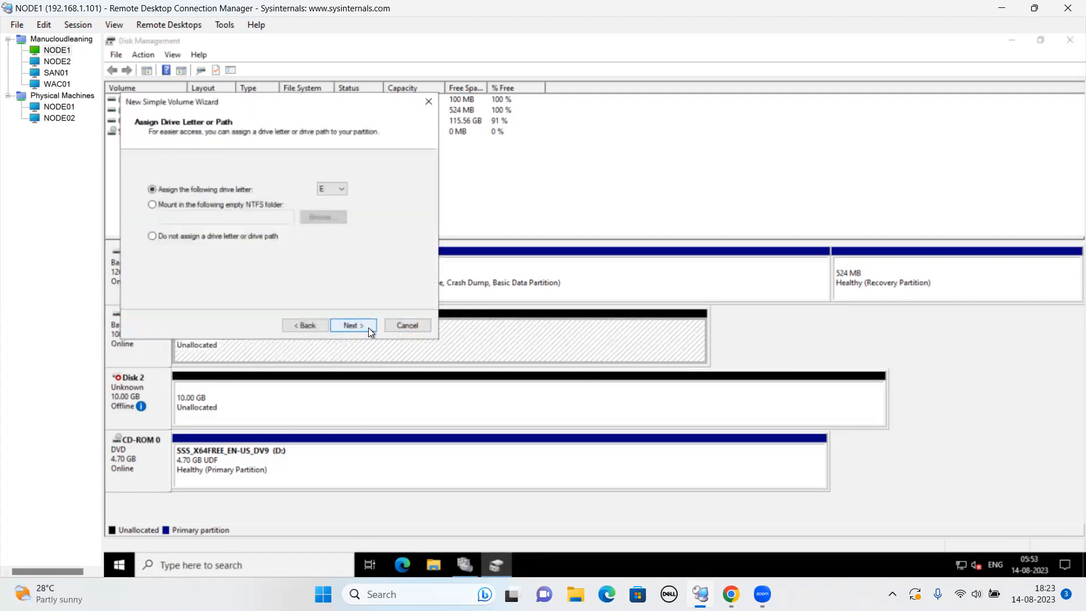
{"action": "left_click", "coordinate": [253, 237]}
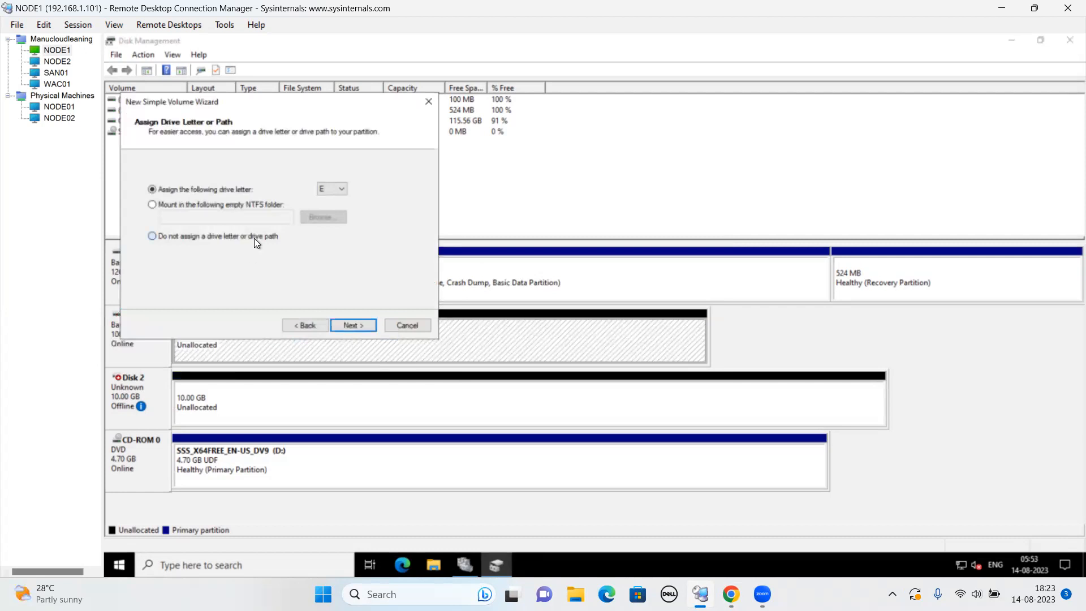
{"action": "left_click", "coordinate": [357, 326]}
{"action": "left_click", "coordinate": [366, 327]}
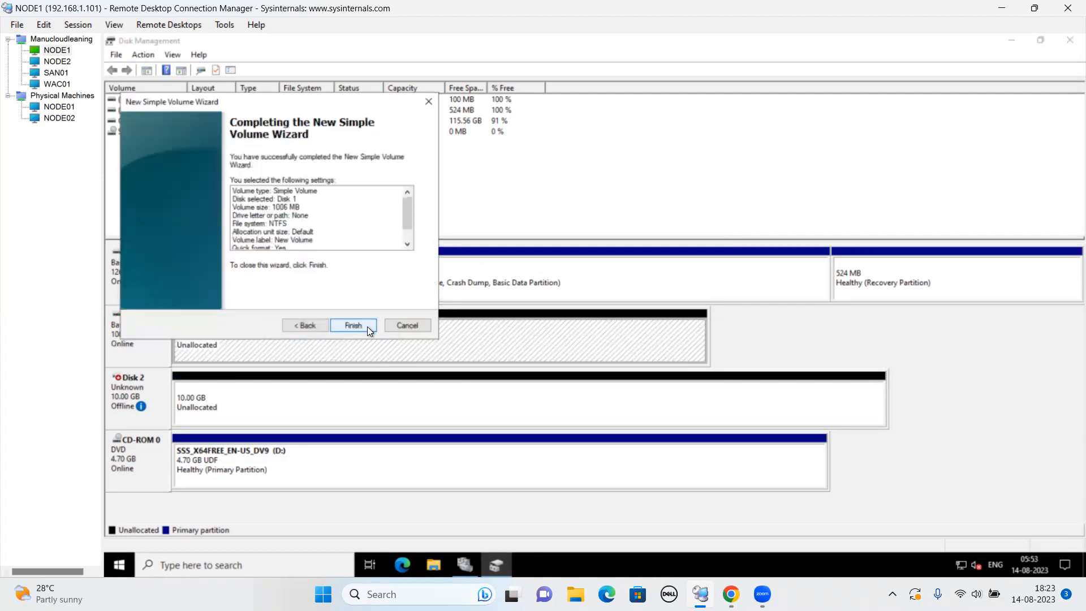
{"action": "left_click", "coordinate": [354, 325]}
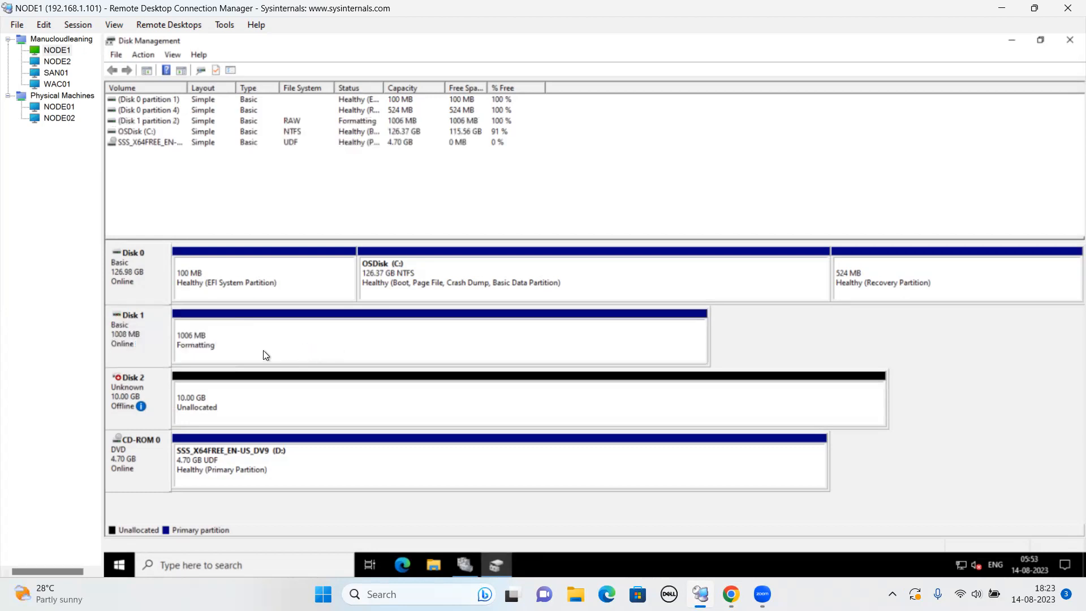
Step: Bring Disk 2 online on NODE1 and initialize it with the GPT partition style
{"action": "left_click", "coordinate": [230, 402]}
{"action": "right_click", "coordinate": [128, 388]}
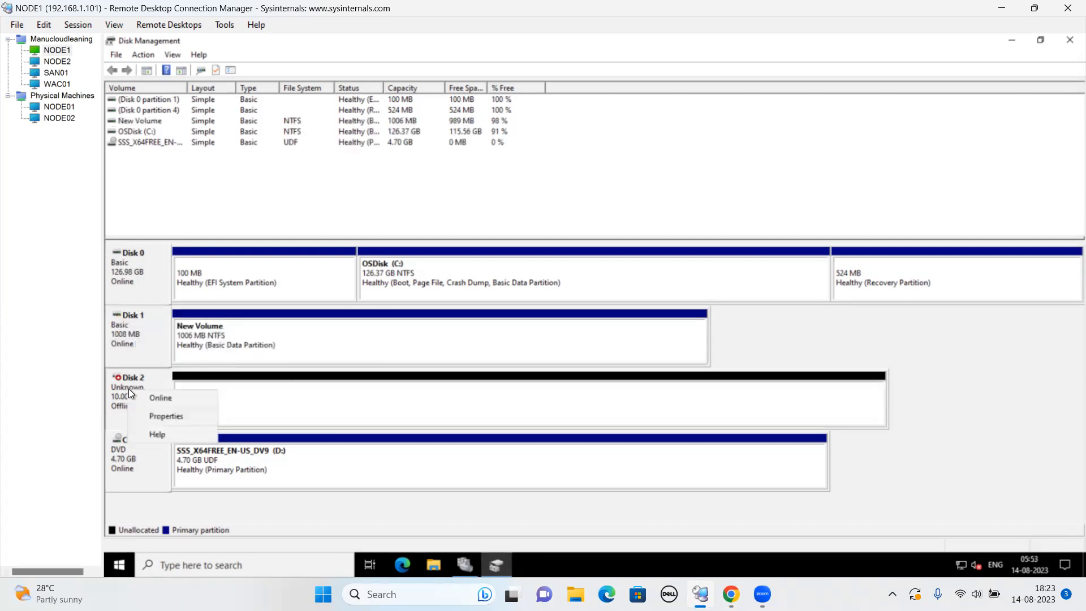
{"action": "left_click", "coordinate": [162, 396]}
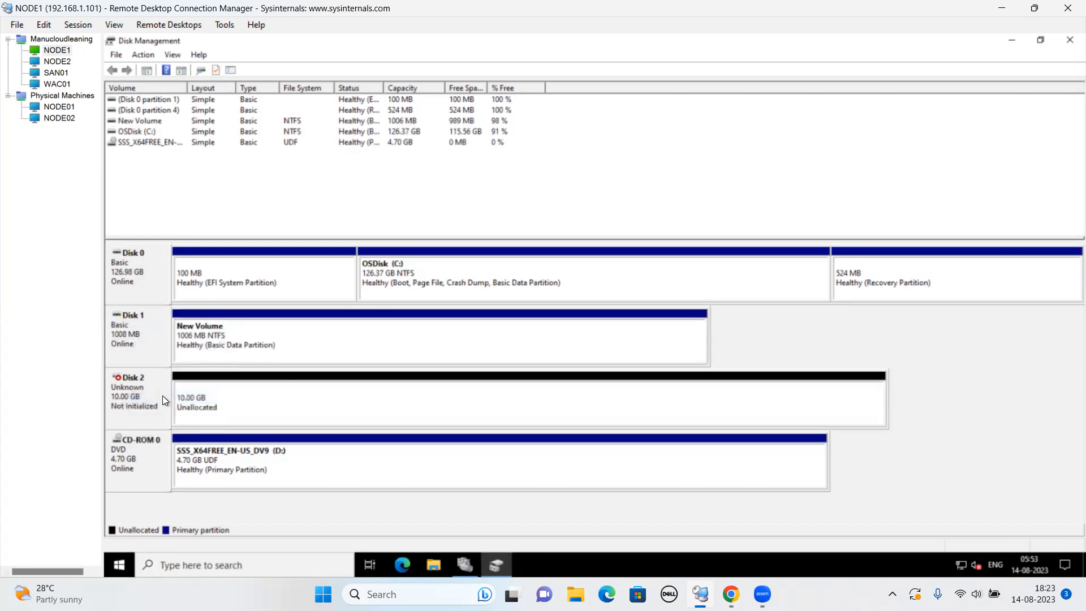
{"action": "right_click", "coordinate": [145, 385]}
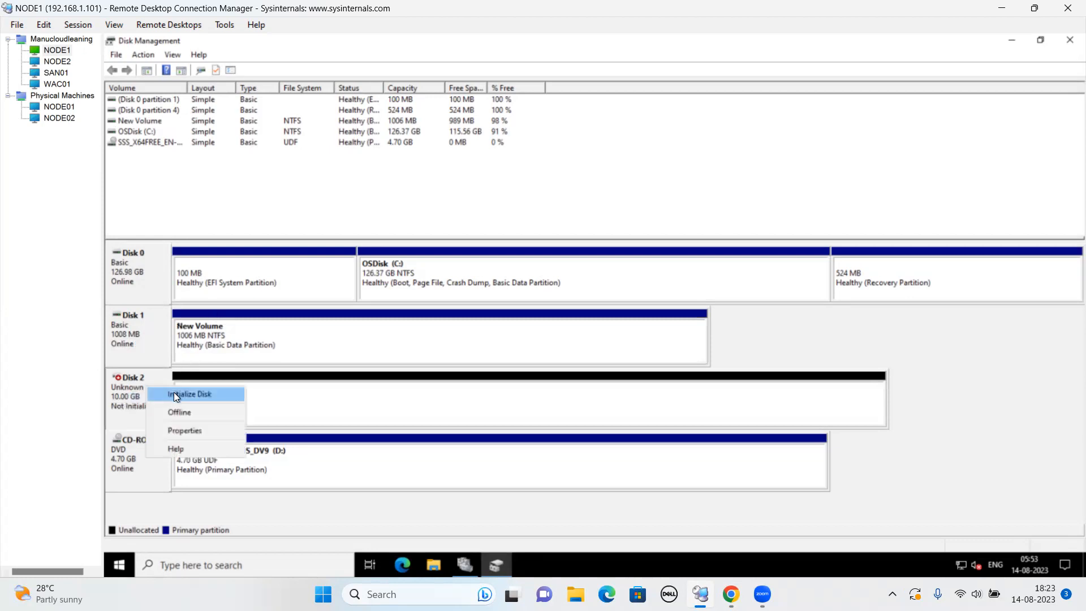
{"action": "left_click", "coordinate": [175, 393]}
{"action": "left_click", "coordinate": [517, 311]}
{"action": "left_click", "coordinate": [535, 323]}
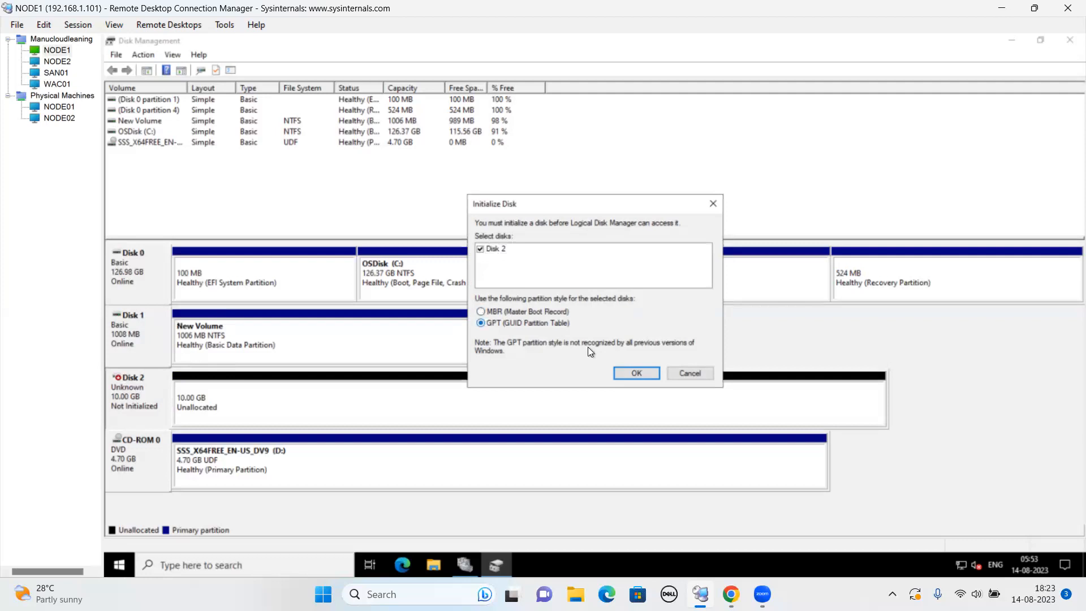
{"action": "left_click", "coordinate": [636, 374]}
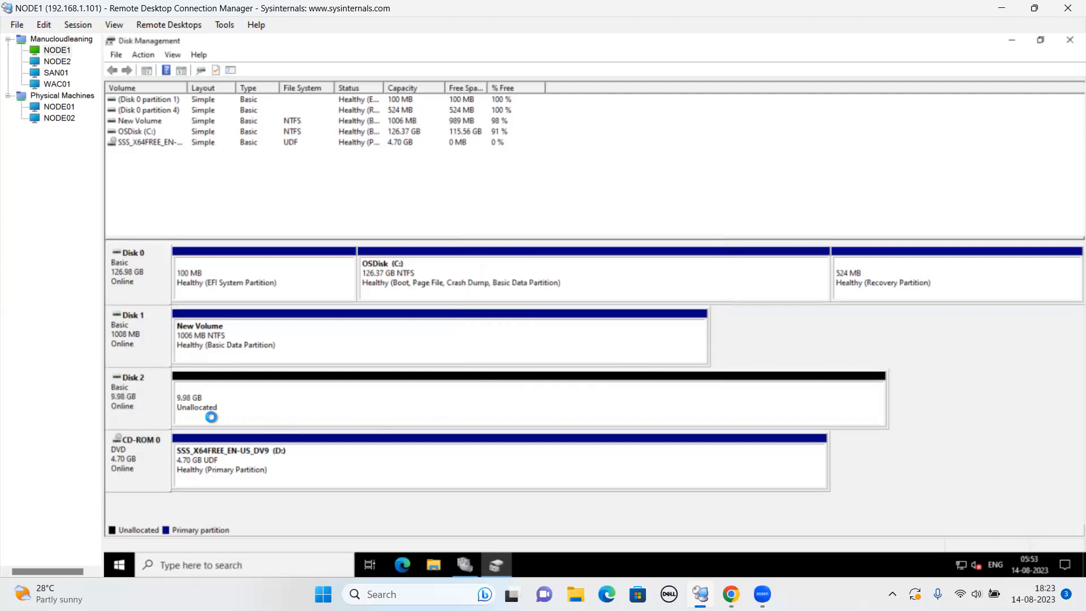
Step: Create a 10222 MB NTFS simple volume on Disk 2 without a drive letter or path, and refresh the disk view
{"action": "right_click", "coordinate": [133, 390]}
{"action": "right_click", "coordinate": [331, 386]}
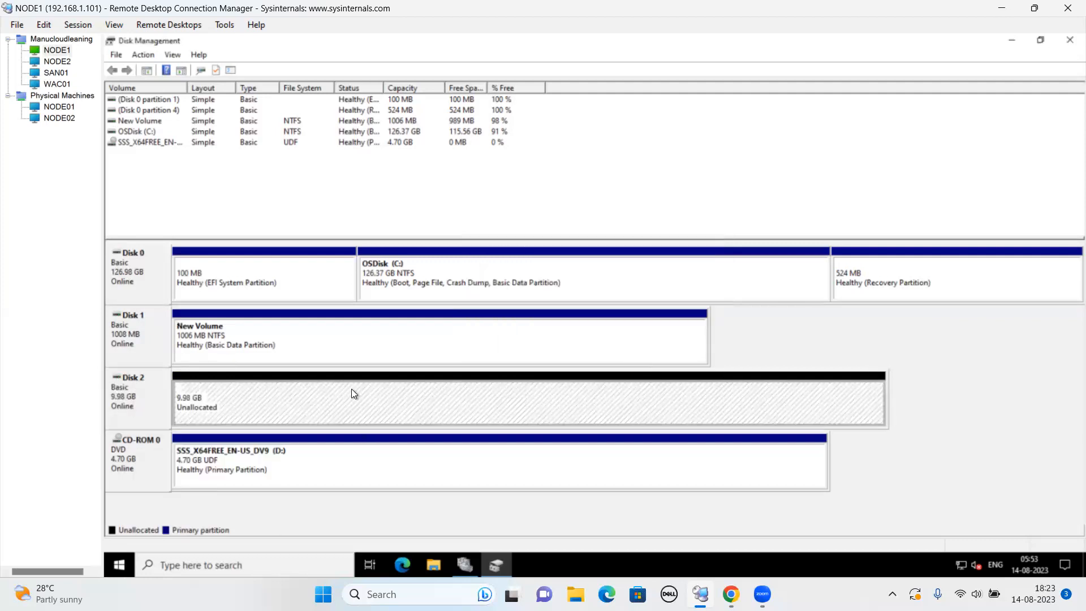
{"action": "left_click", "coordinate": [385, 391]}
{"action": "left_click", "coordinate": [359, 328]}
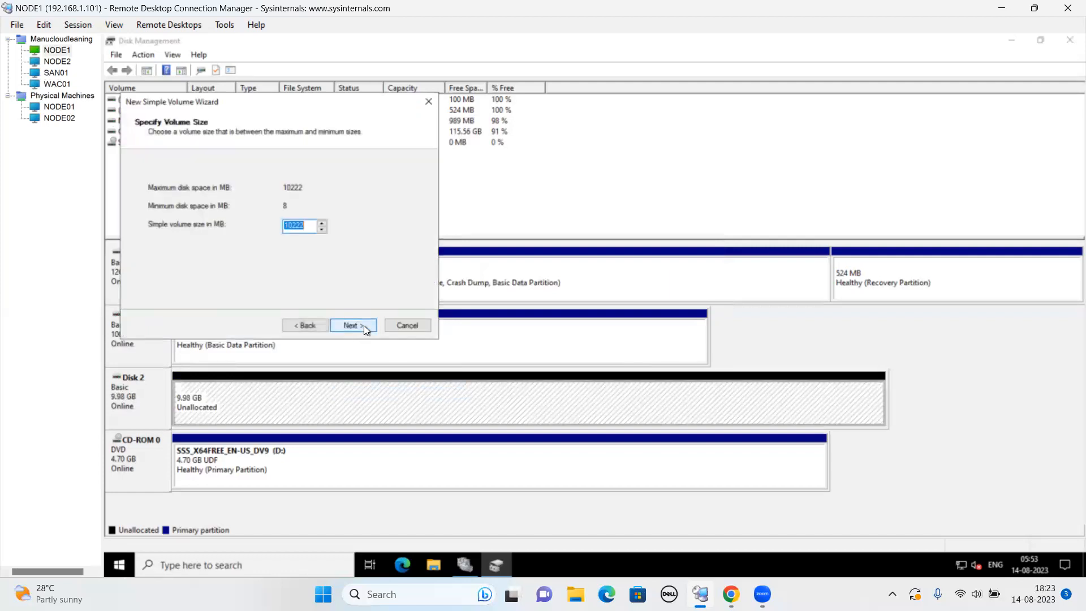
{"action": "left_click", "coordinate": [364, 324]}
{"action": "left_click", "coordinate": [232, 237]}
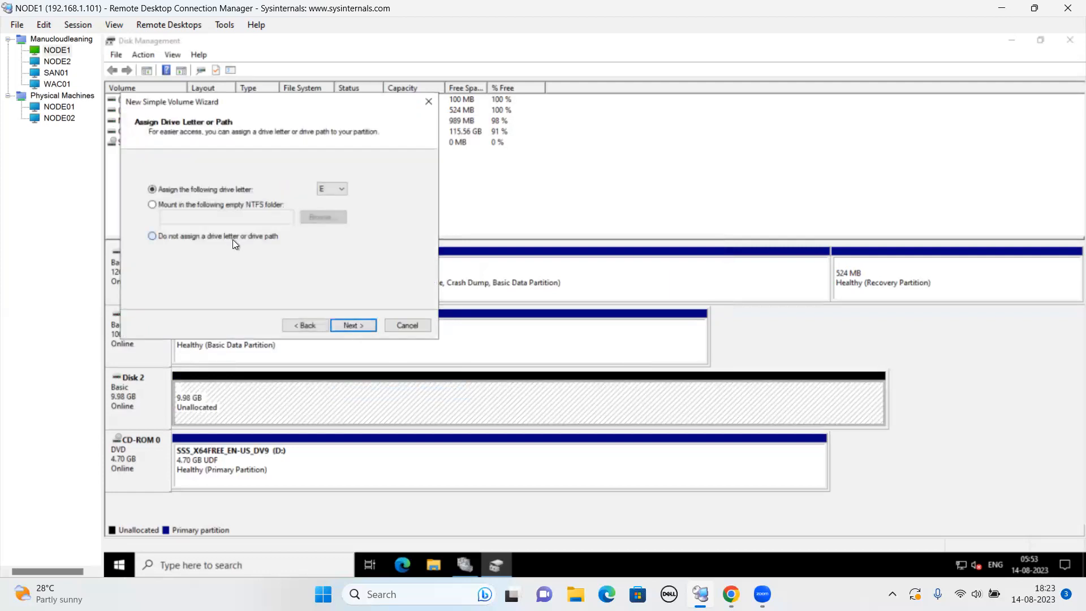
{"action": "left_click", "coordinate": [351, 331]}
{"action": "left_click", "coordinate": [356, 328]}
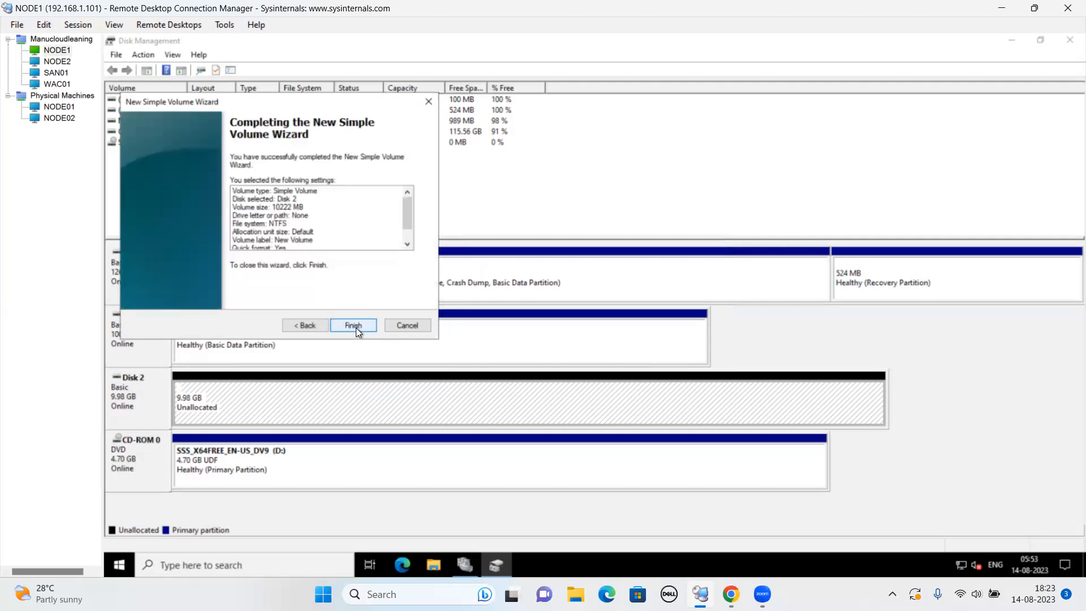
{"action": "left_click", "coordinate": [353, 325]}
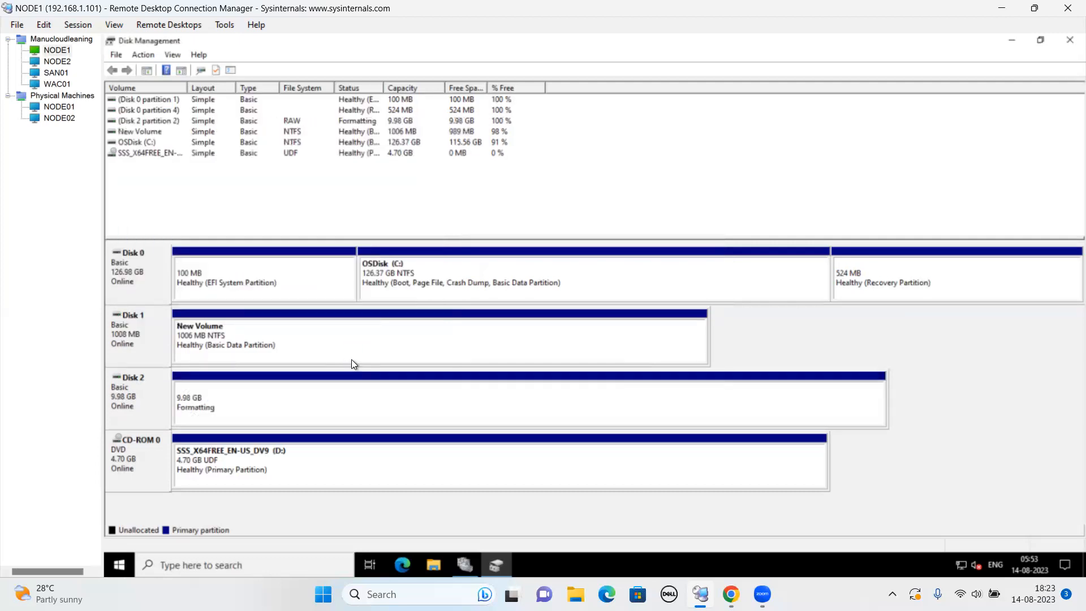
{"action": "left_click", "coordinate": [149, 55]}
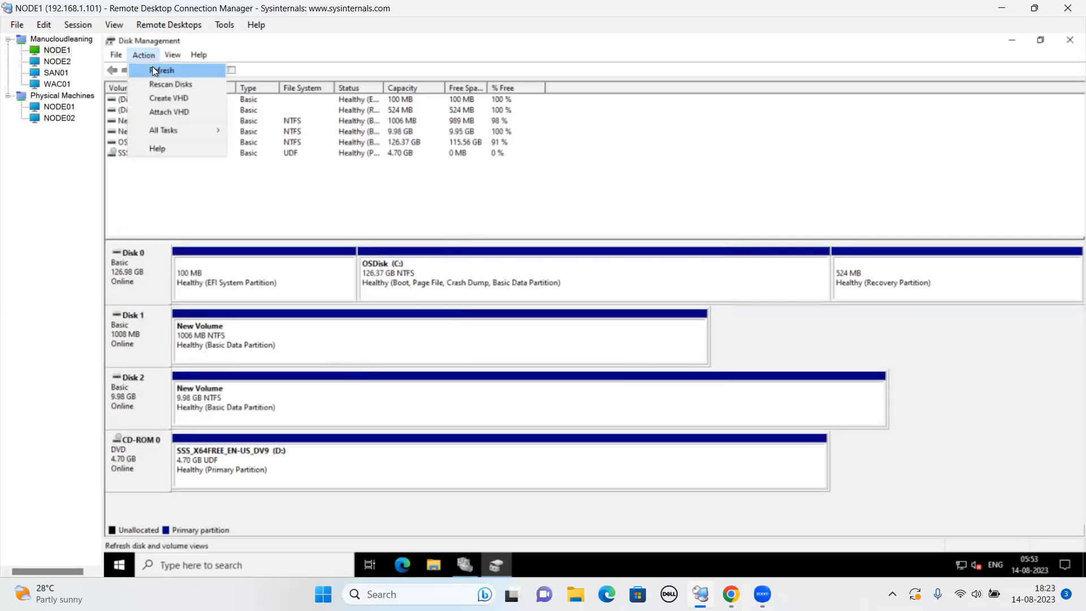
{"action": "left_click", "coordinate": [151, 65]}
Step: Switch to the NODE2 session, run diskmgmt.msc to open Disk Management and maximize its window
{"action": "left_click", "coordinate": [62, 62]}
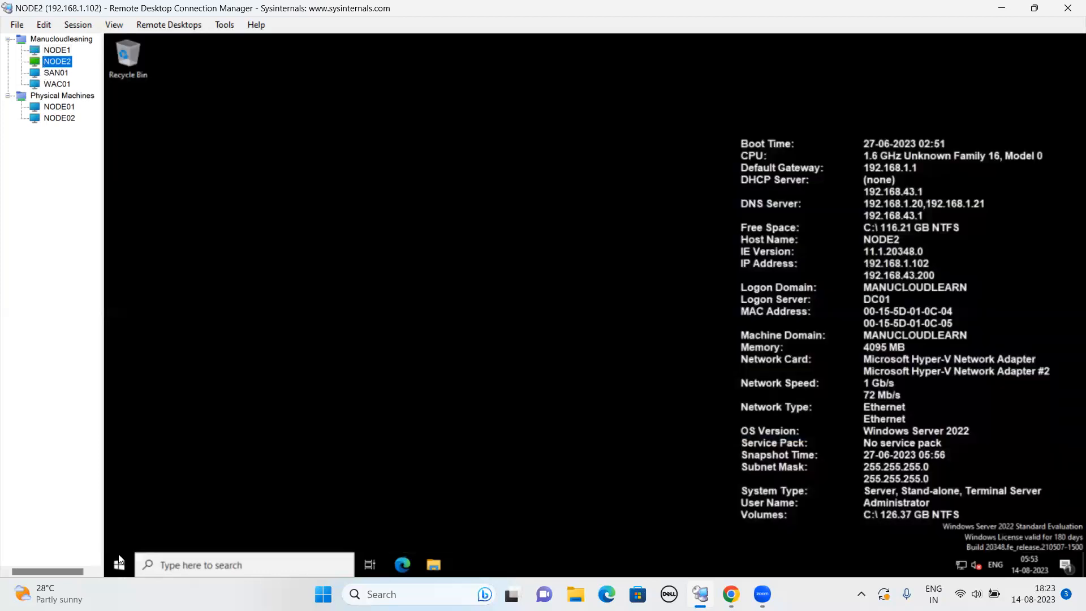
{"action": "right_click", "coordinate": [119, 562]}
{"action": "left_click", "coordinate": [178, 497]}
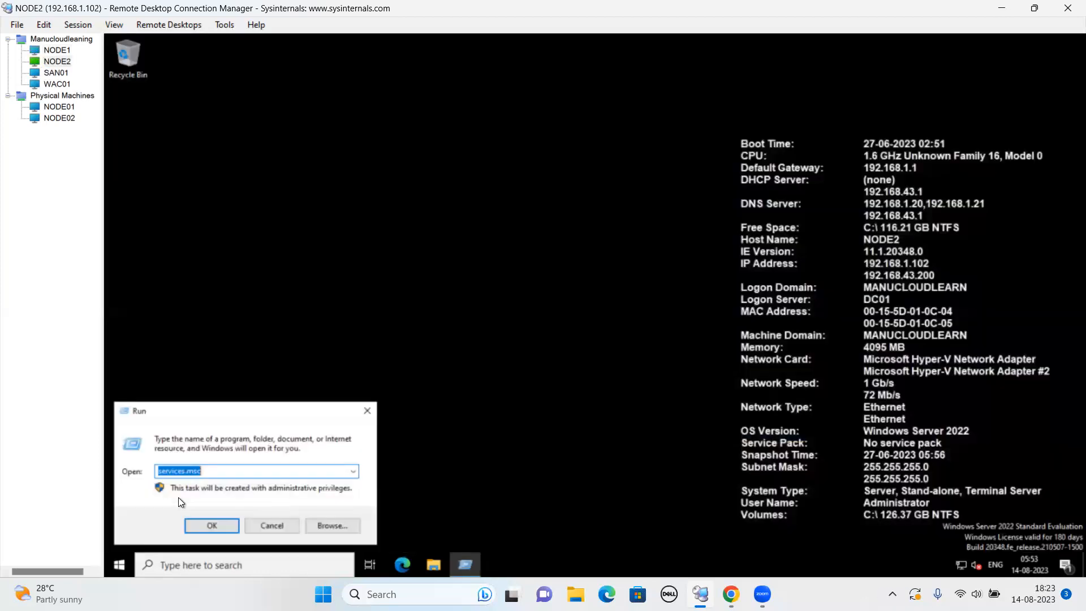
{"action": "type", "text": "disk"}
{"action": "type", "text": "mgmt.msc"}
{"action": "key", "text": "Return"}
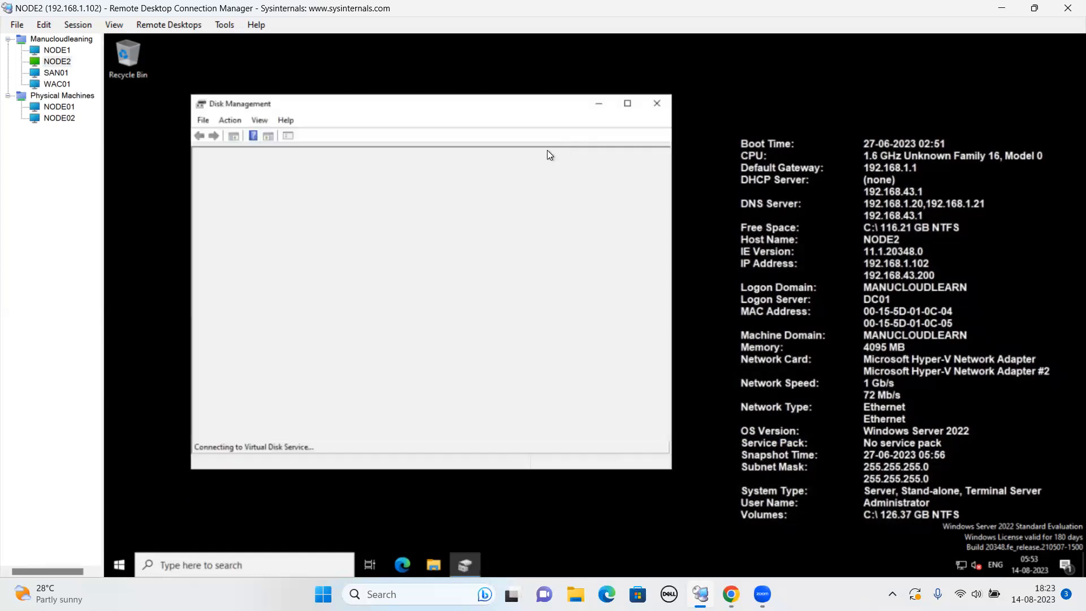
{"action": "left_click", "coordinate": [628, 105]}
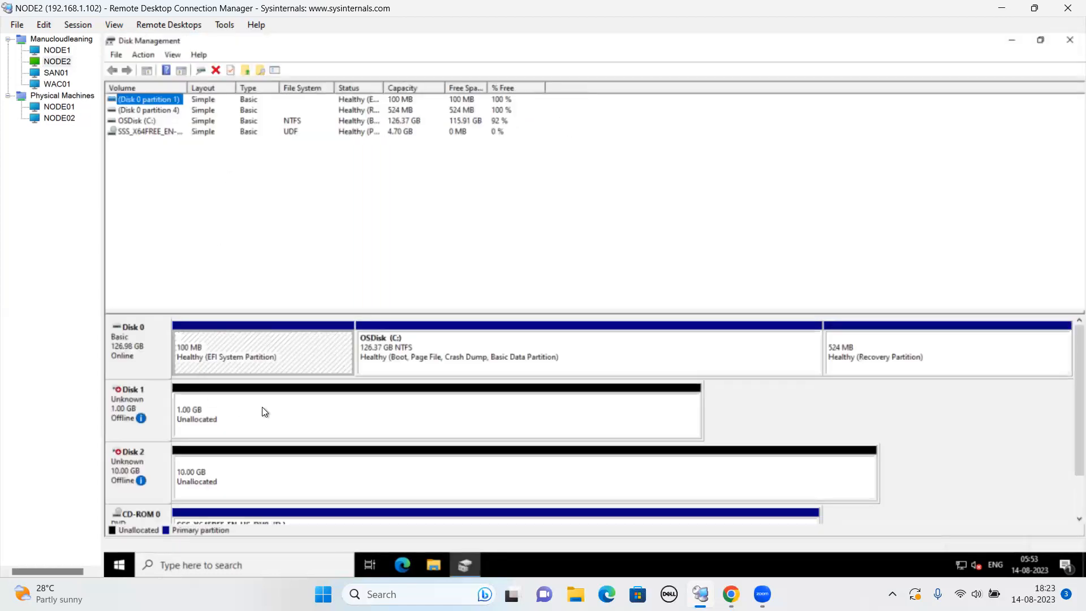
Step: Refresh the disk view on NODE2 and check the options available for the partition on Disk 1
{"action": "right_click", "coordinate": [216, 400]}
{"action": "left_click", "coordinate": [161, 56]}
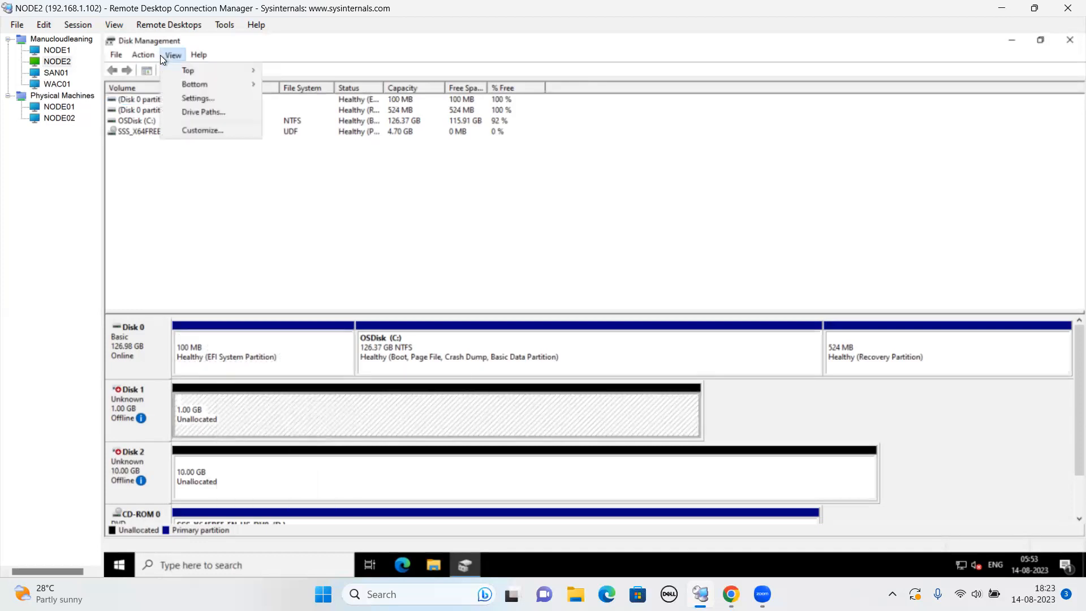
{"action": "left_click", "coordinate": [157, 69]}
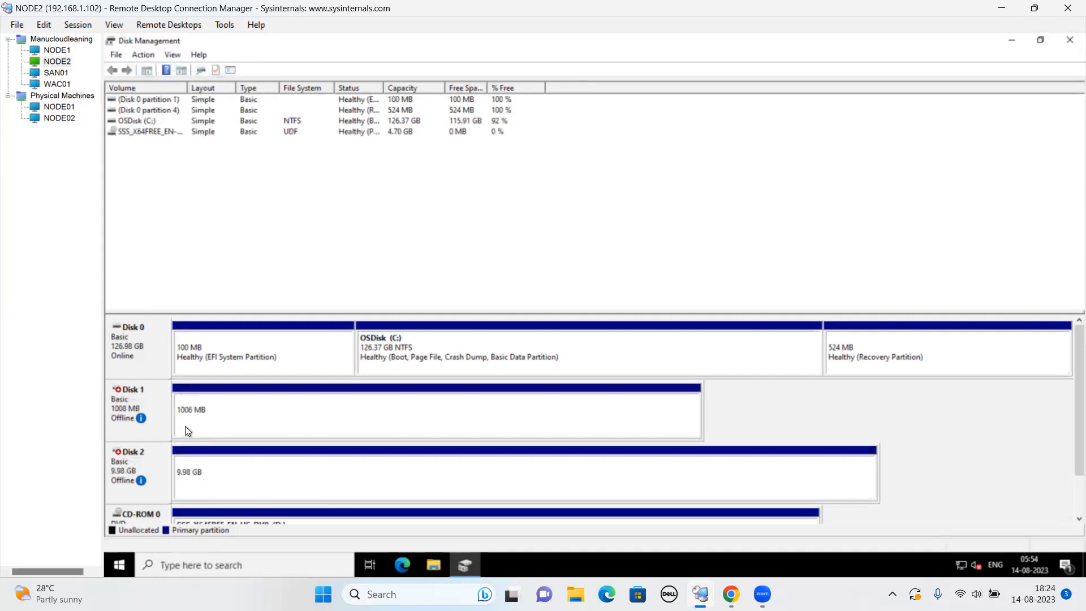
{"action": "left_click", "coordinate": [199, 394]}
{"action": "right_click", "coordinate": [201, 396]}
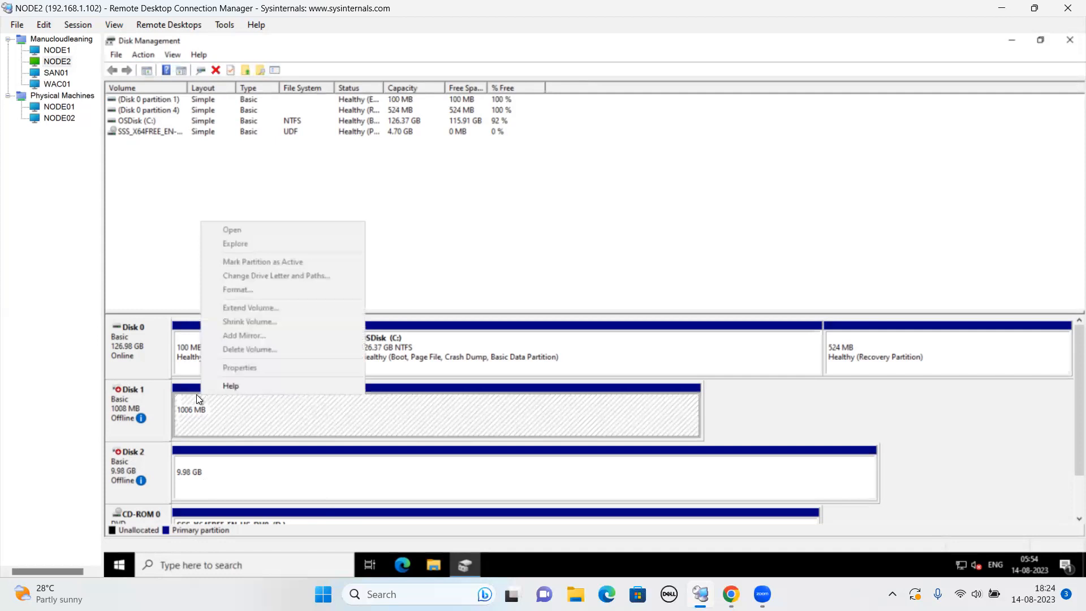
{"action": "left_click", "coordinate": [233, 409]}
{"action": "mouse_move", "coordinate": [138, 418]}
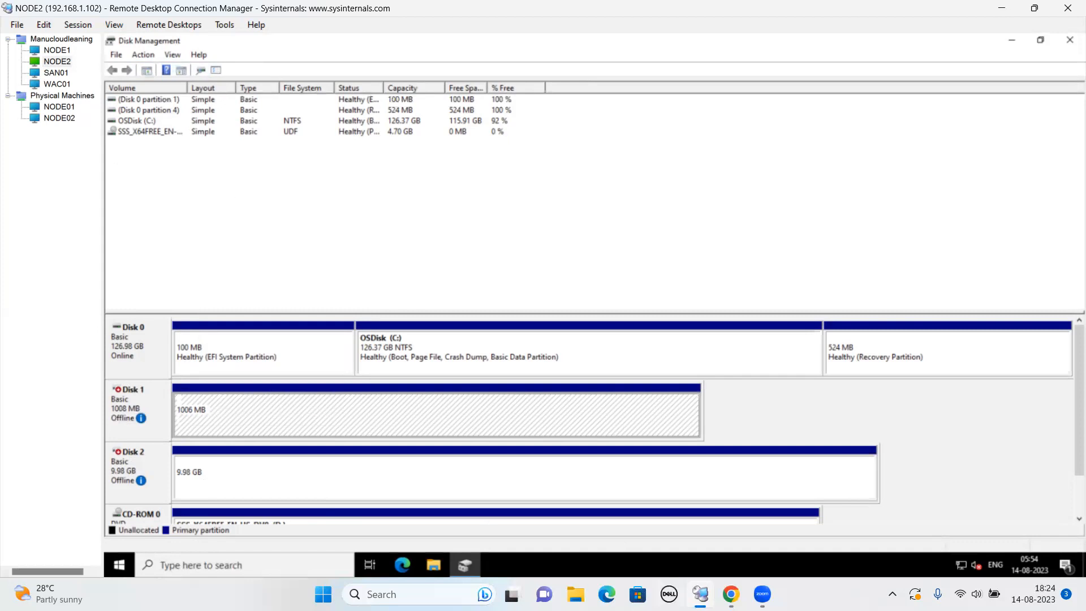
Step: Switch back to Windows Admin Center in the browser and open the Disks page of the cluster
{"action": "left_click", "coordinate": [731, 594]}
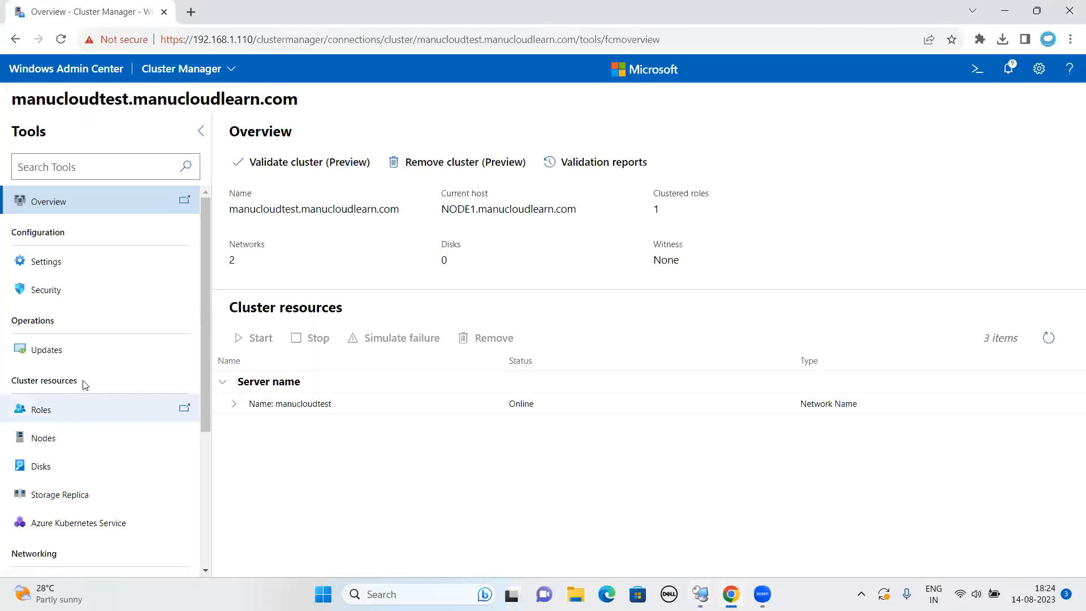
{"action": "scroll", "coordinate": [94, 340], "scroll_direction": "down", "scroll_amount": 3}
{"action": "left_click", "coordinate": [87, 334]}
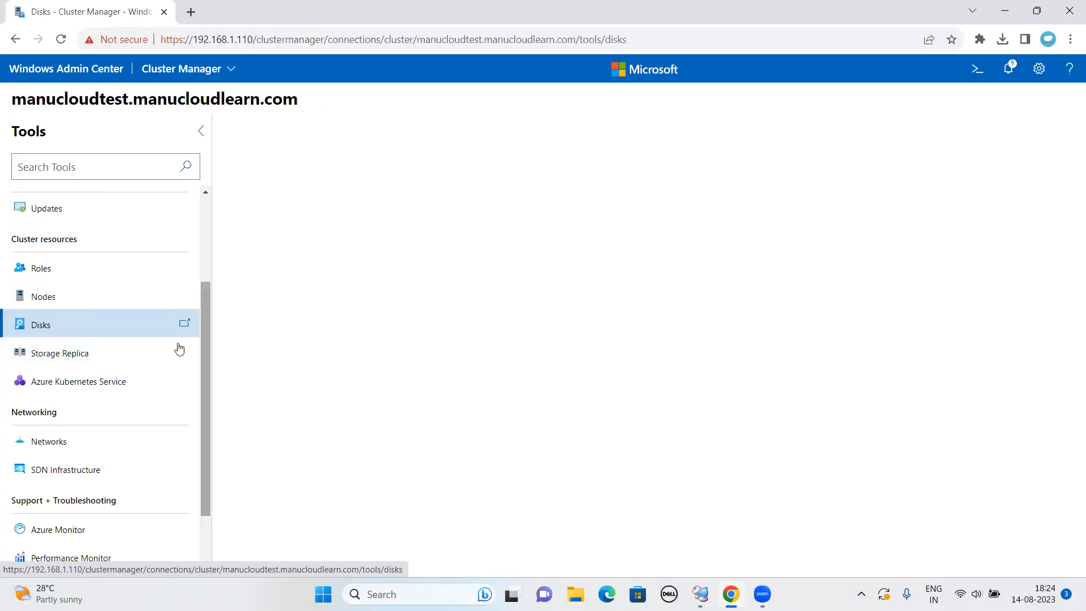
Step: Refresh the cluster's disk list in Windows Admin Center to check for available disks
{"action": "left_click", "coordinate": [101, 352]}
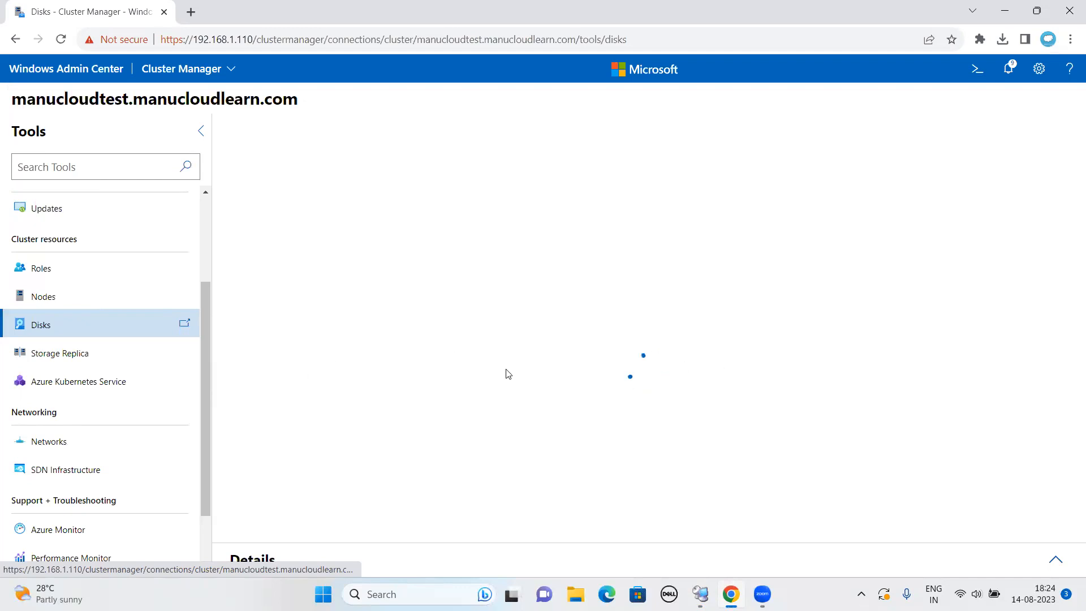
{"action": "left_click", "coordinate": [700, 594]}
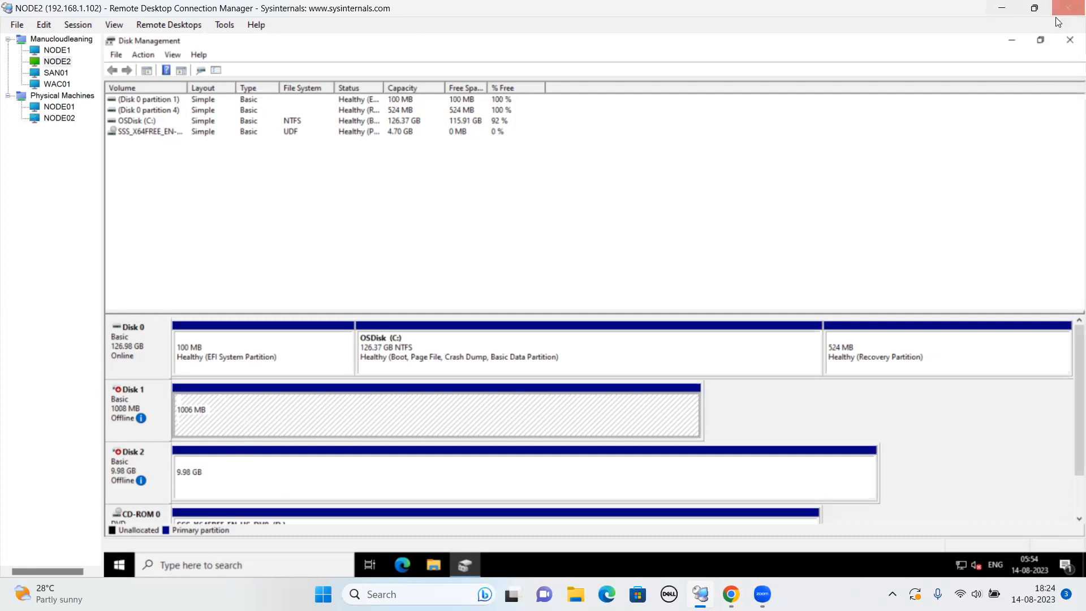
{"action": "left_click", "coordinate": [1003, 11]}
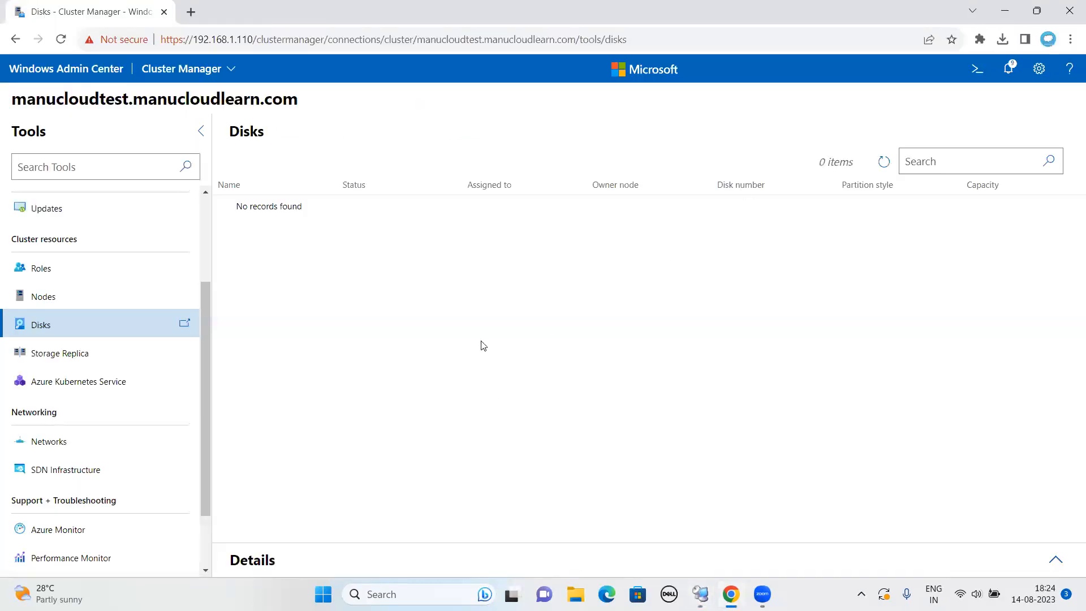
{"action": "left_click", "coordinate": [884, 164]}
Step: Switch to the NODE1 session in Remote Desktop Connection Manager and bring up the disks in Failover Cluster Manager
{"action": "left_click", "coordinate": [700, 594]}
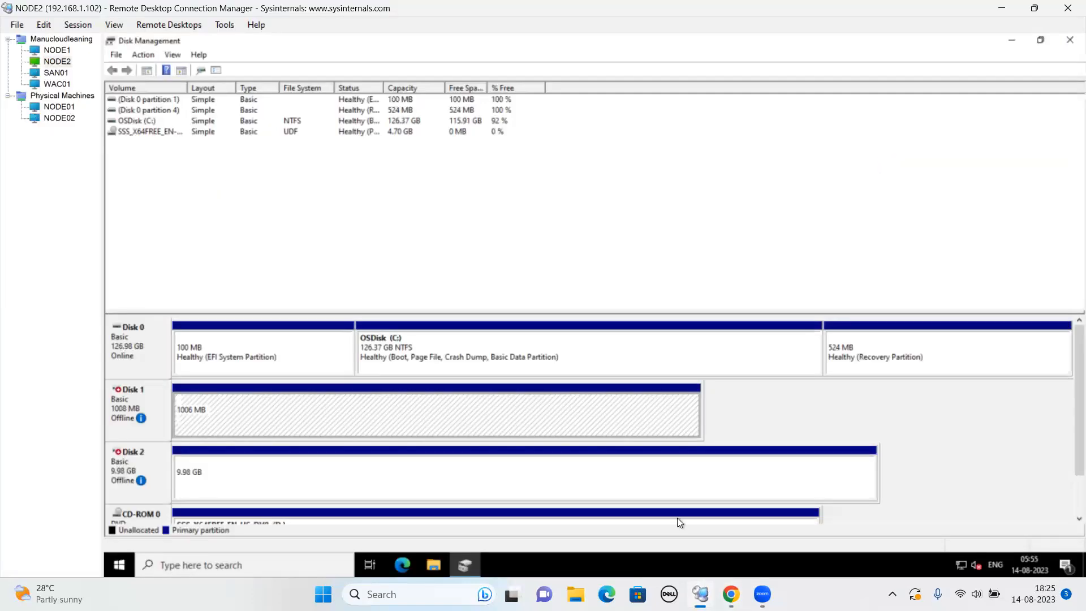
{"action": "left_click", "coordinate": [70, 107]}
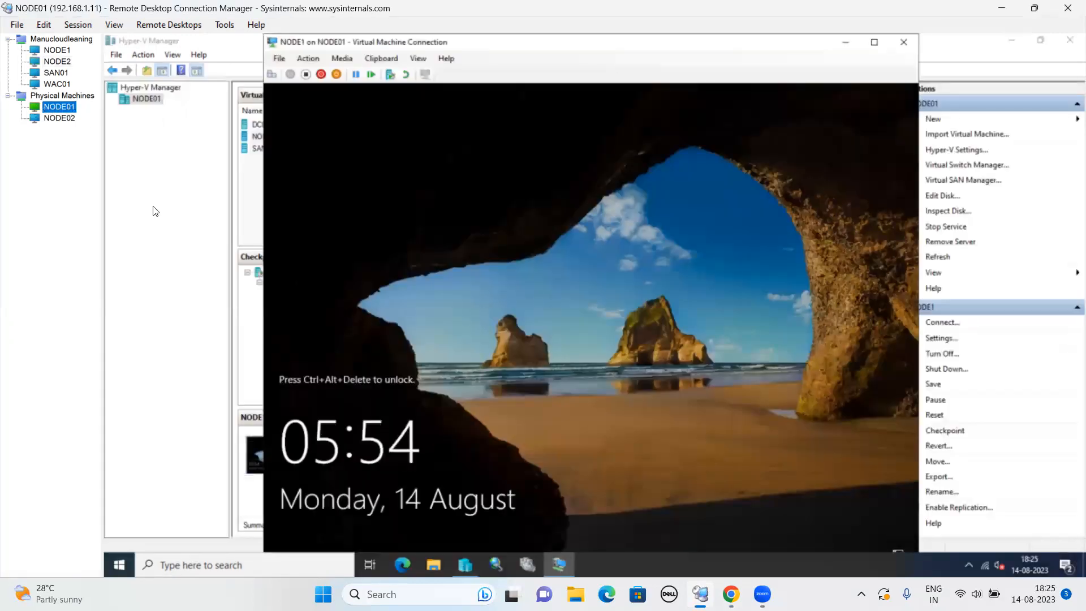
{"action": "left_click", "coordinate": [63, 51]}
{"action": "left_click", "coordinate": [461, 565]}
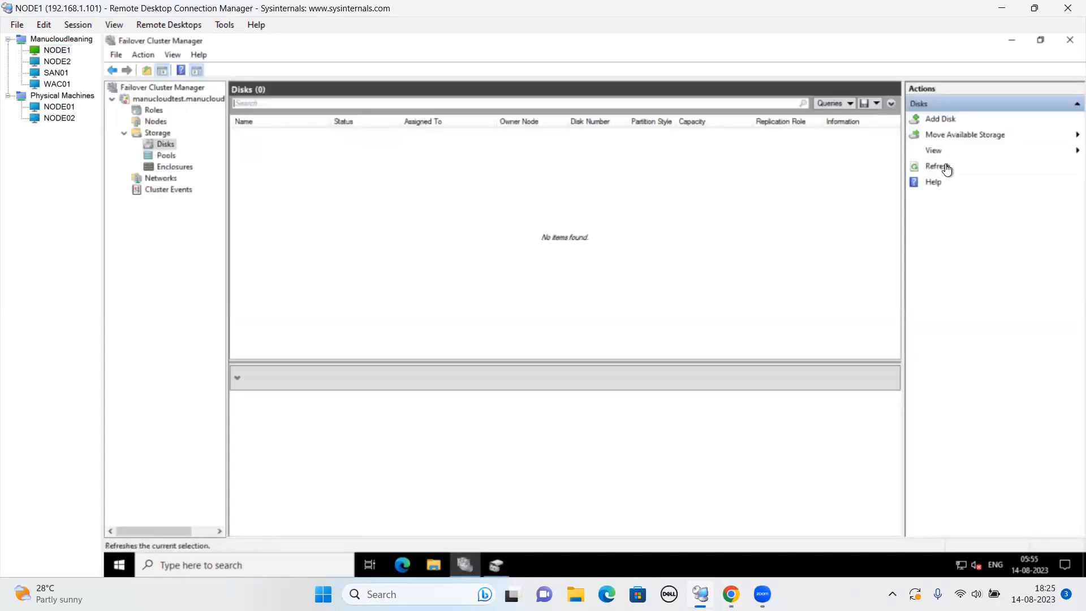
Step: Add Cluster Disk 1 and Cluster Disk 2 to the cluster, and select Cluster Disk 2 in the disk list
{"action": "left_click", "coordinate": [959, 120]}
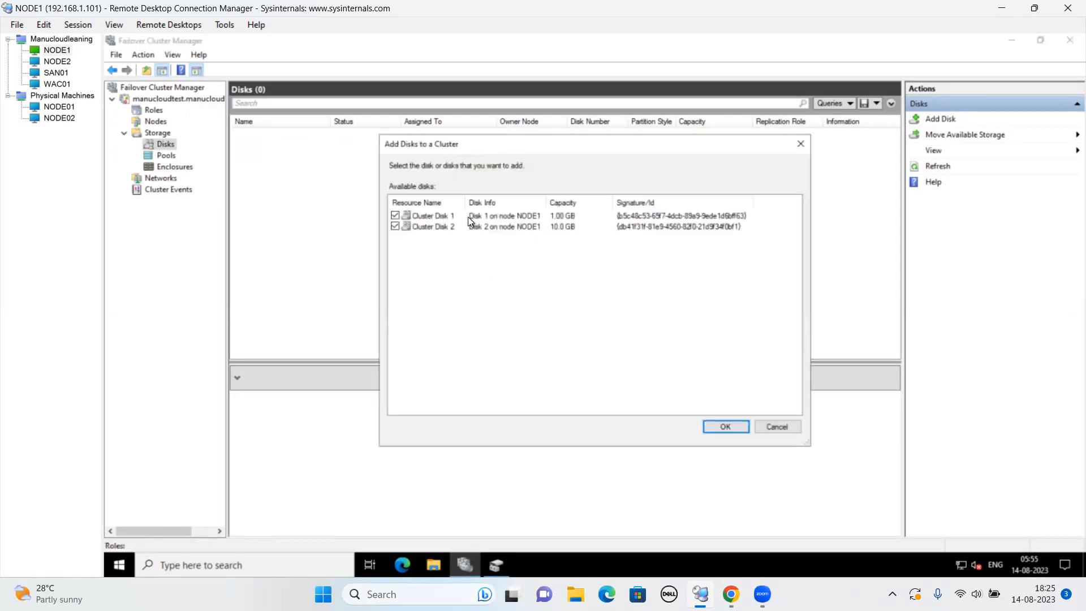
{"action": "left_click_drag", "start_coordinate": [474, 202], "coordinate": [498, 202]}
{"action": "left_click", "coordinate": [453, 215]}
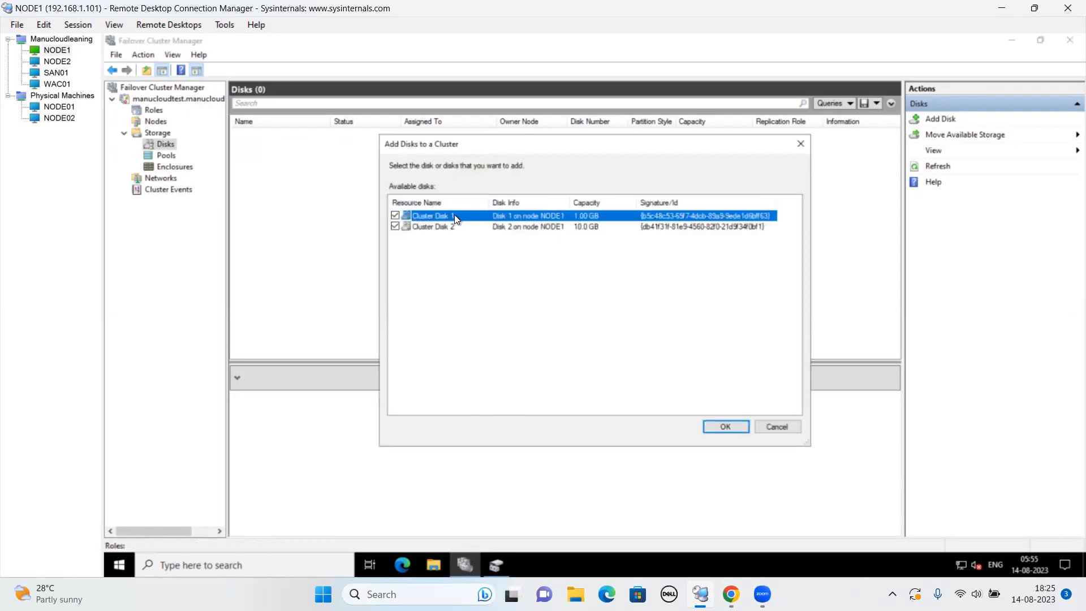
{"action": "left_click", "coordinate": [497, 228]}
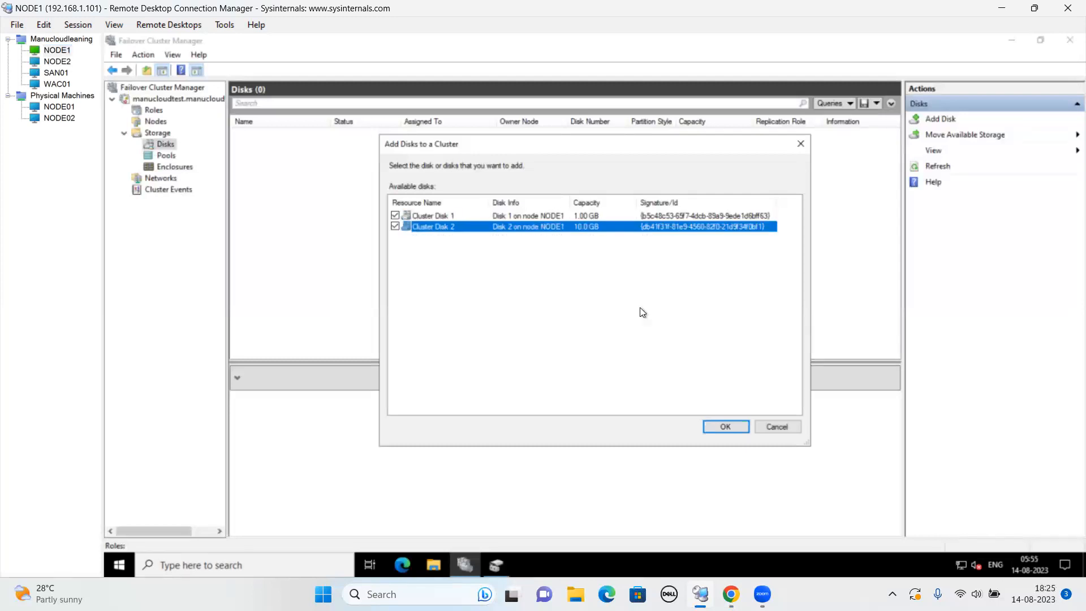
{"action": "left_click", "coordinate": [722, 431]}
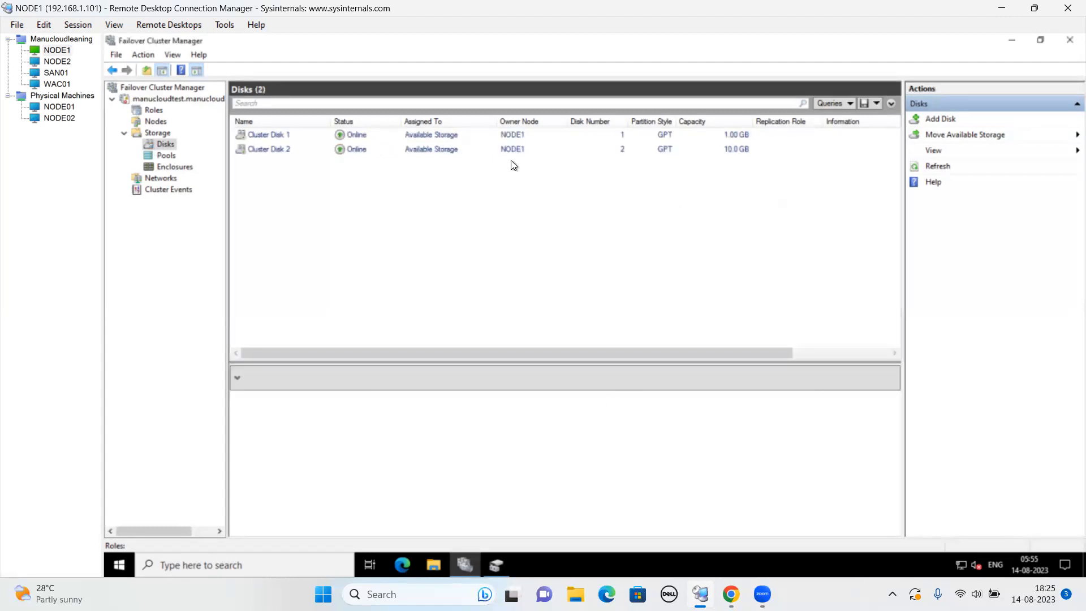
{"action": "left_click", "coordinate": [496, 139]}
{"action": "left_click", "coordinate": [565, 147]}
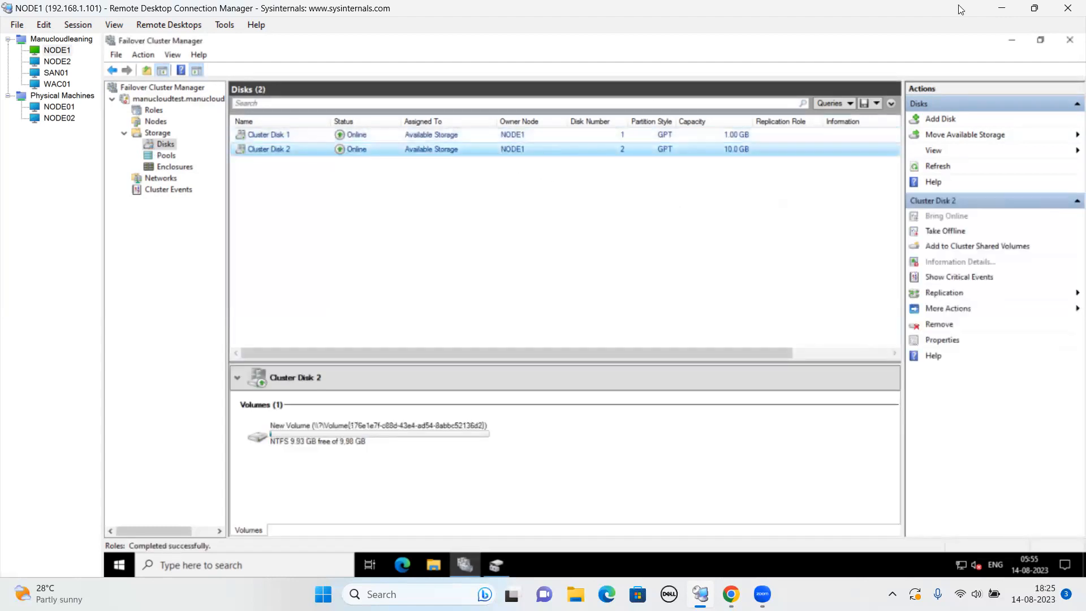
Step: Return to Windows Admin Center and reload the cluster's Disks page by way of the Nodes page
{"action": "left_click", "coordinate": [1006, 9]}
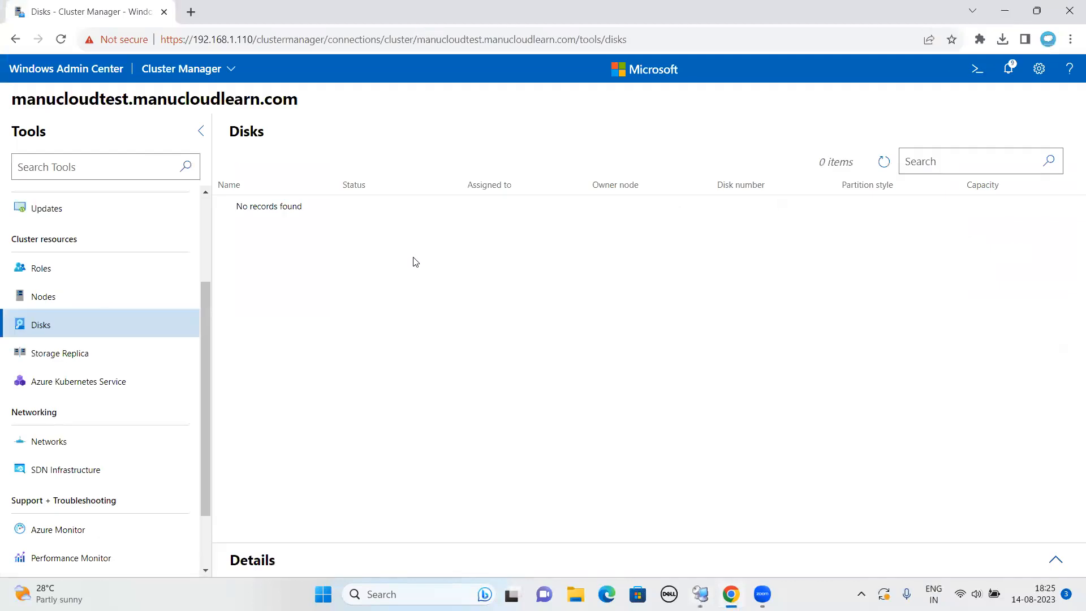
{"action": "left_click", "coordinate": [72, 297]}
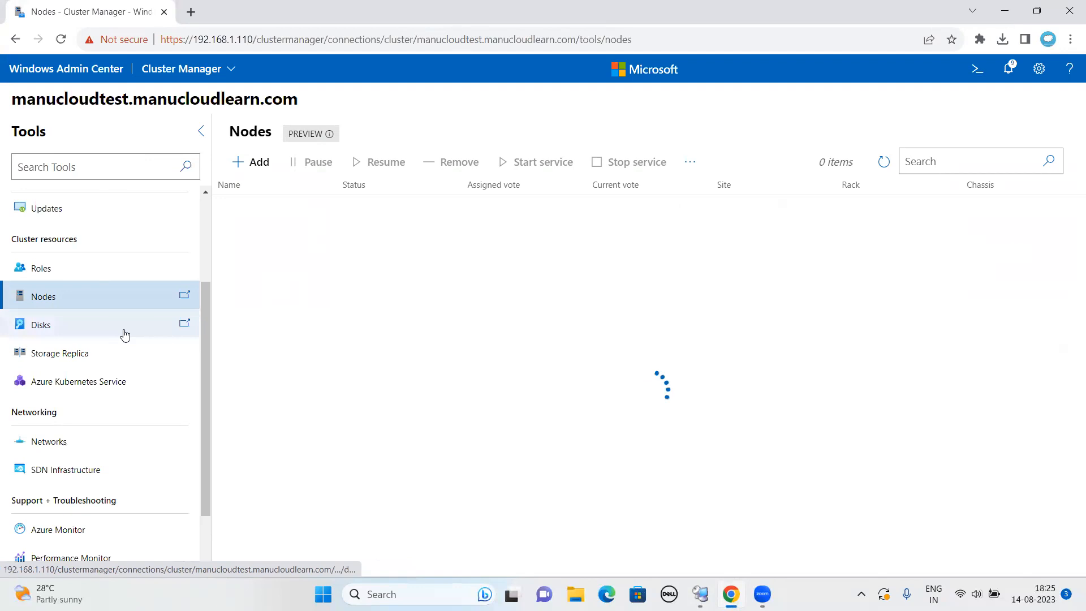
{"action": "left_click", "coordinate": [125, 334]}
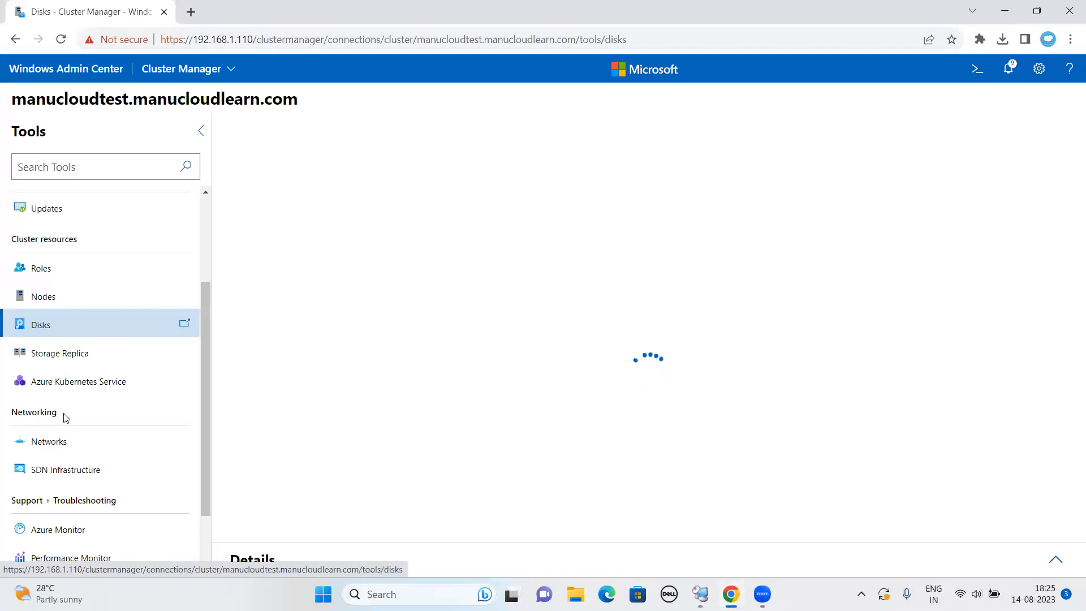
{"action": "scroll", "coordinate": [79, 410], "scroll_direction": "down", "scroll_amount": 1}
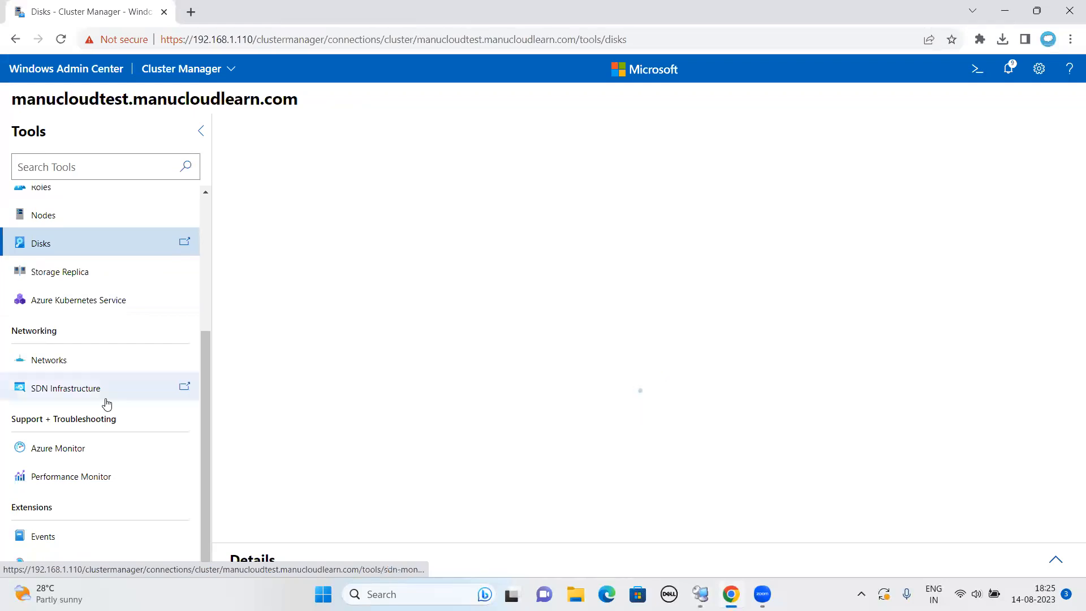
{"action": "scroll", "coordinate": [141, 386], "scroll_direction": "up", "scroll_amount": 2}
{"action": "scroll", "coordinate": [141, 386], "scroll_direction": "up", "scroll_amount": 1}
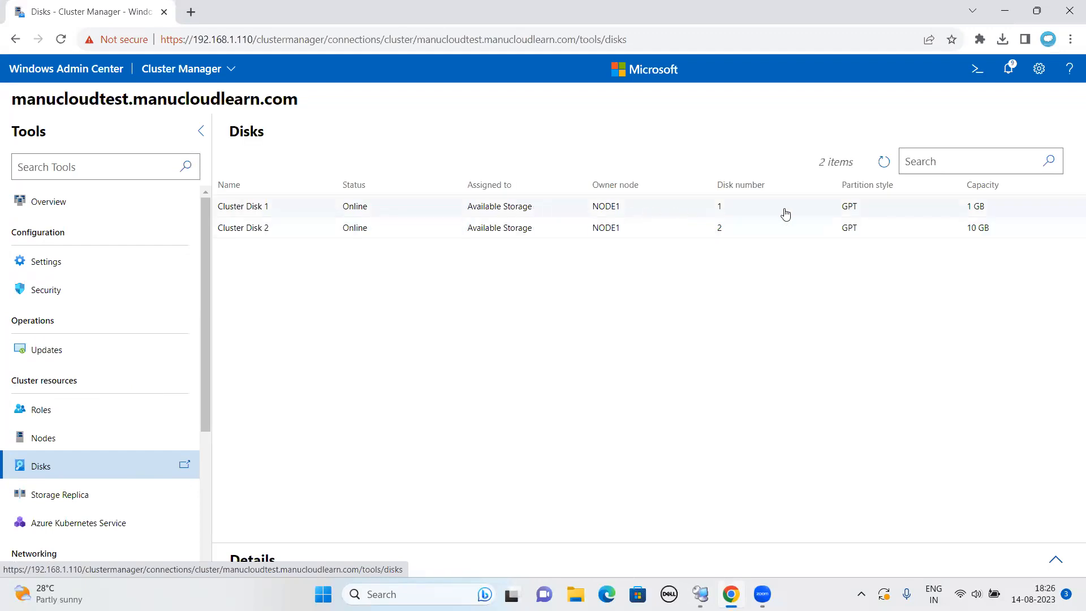
Step: Open the details of Cluster Disk 1 and Cluster Disk 2 in Windows Admin Center
{"action": "left_click", "coordinate": [666, 211]}
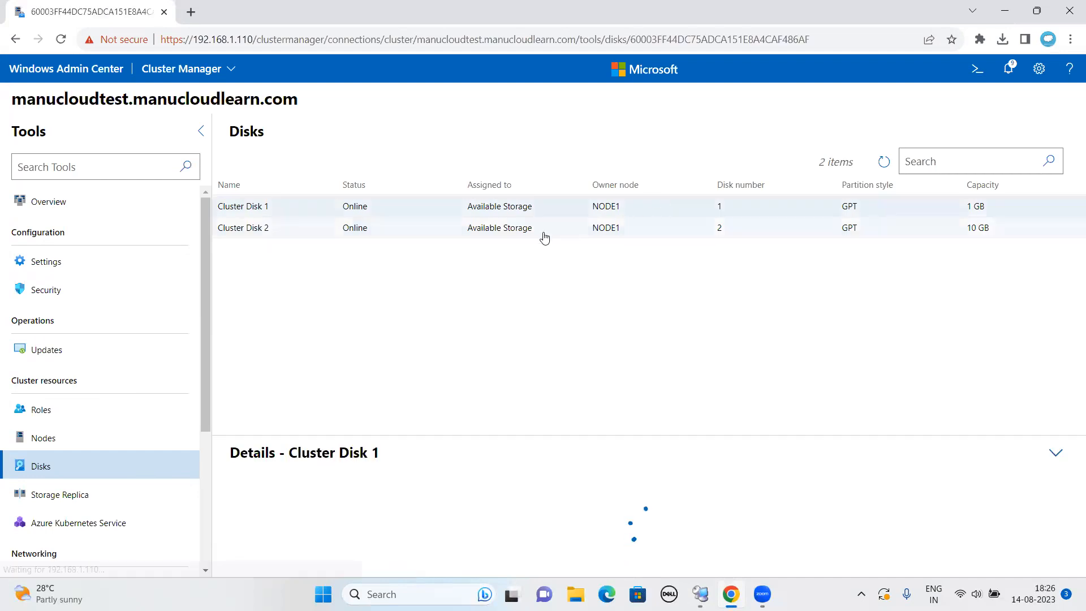
{"action": "left_click", "coordinate": [446, 233]}
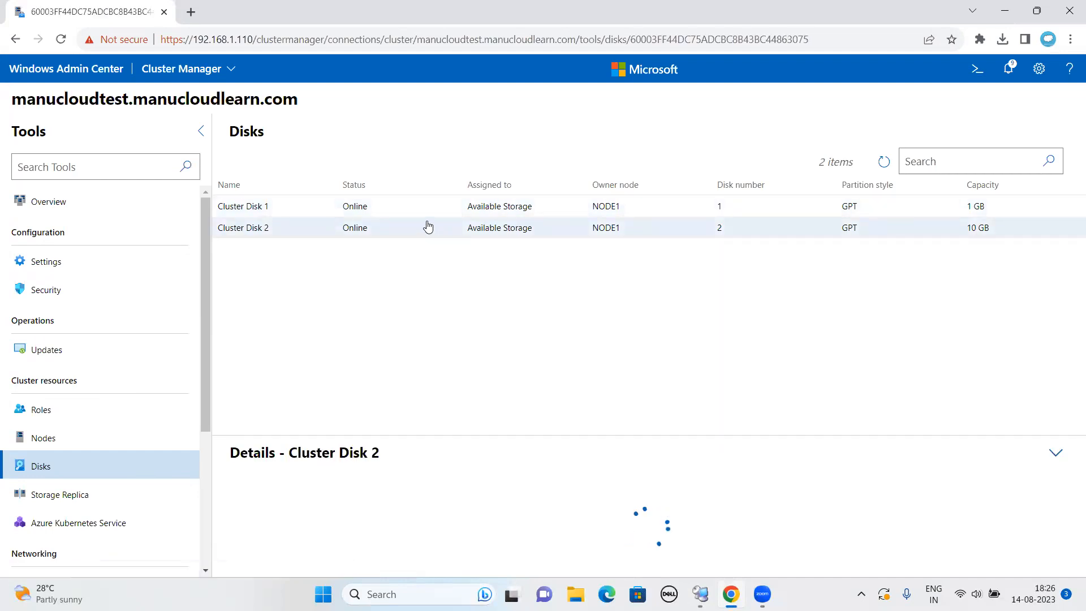
{"action": "left_click", "coordinate": [435, 214]}
{"action": "left_click", "coordinate": [427, 229]}
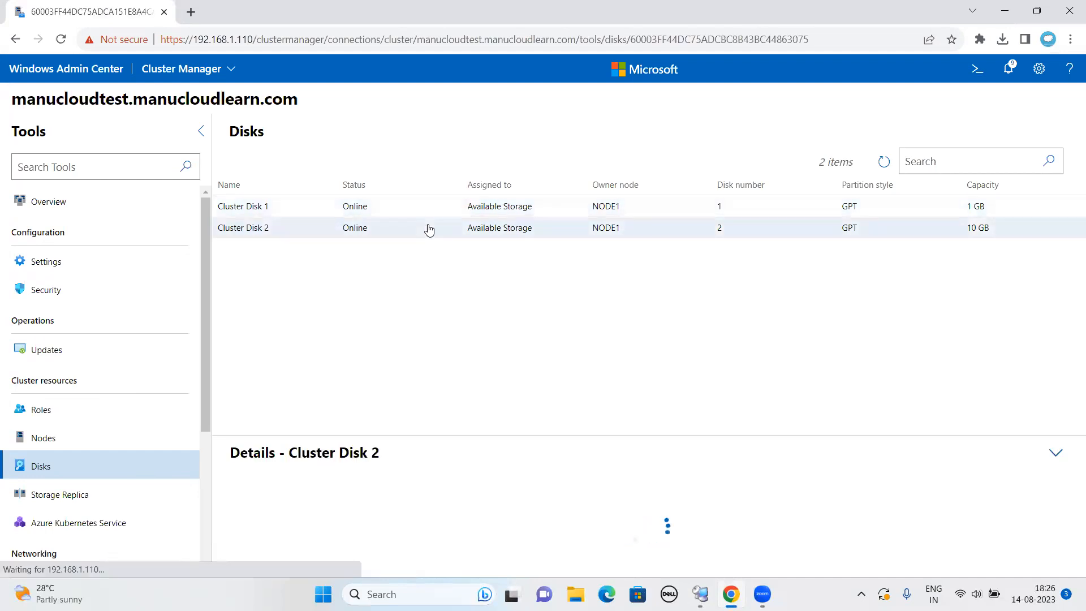
{"action": "left_click", "coordinate": [509, 214]}
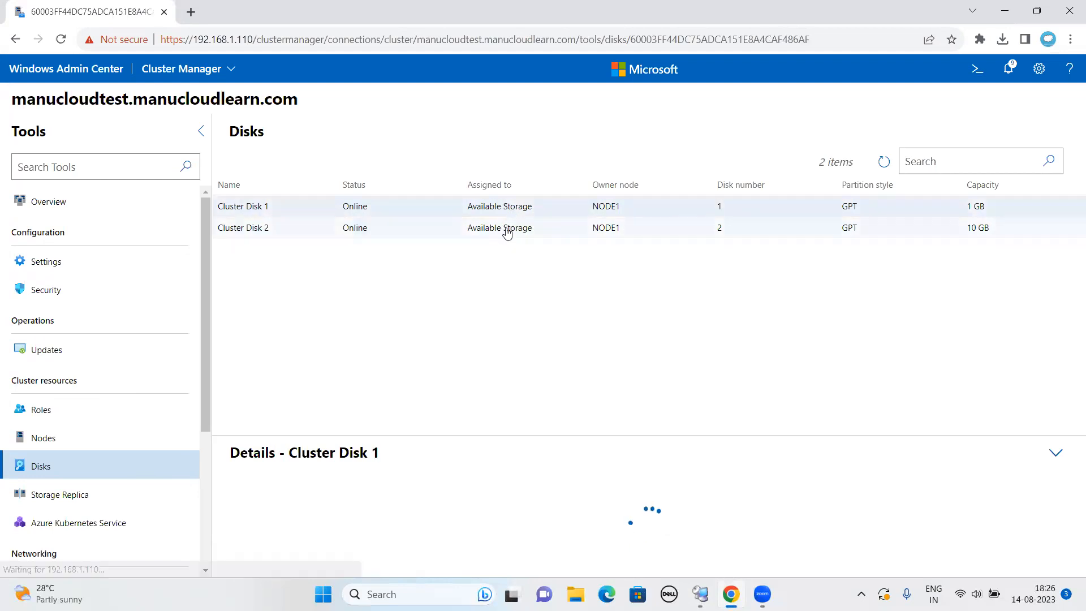
{"action": "left_click", "coordinate": [507, 232]}
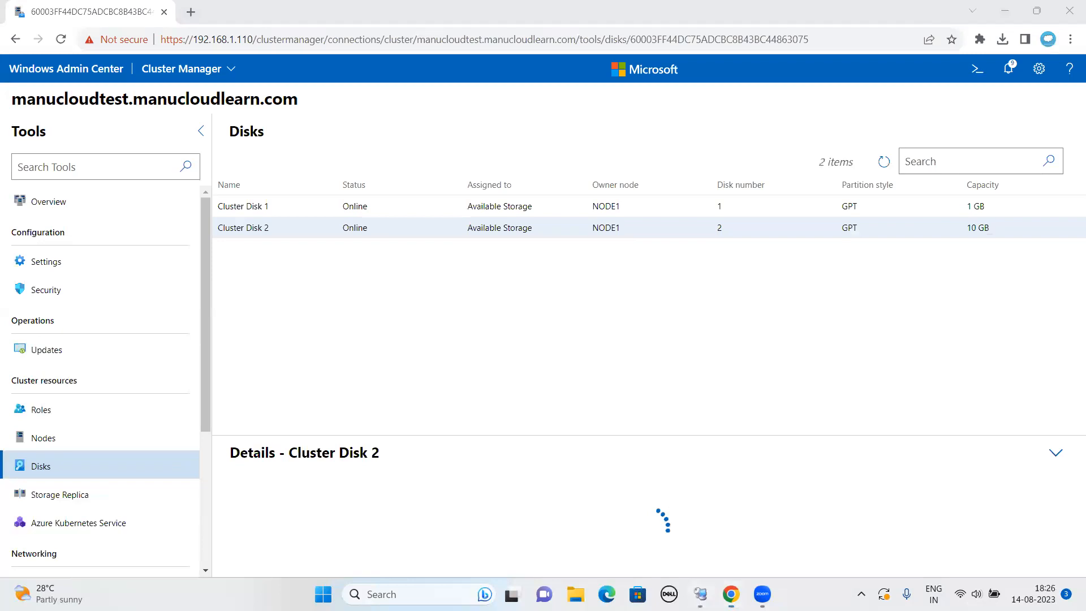
Step: Switch to Failover Cluster Manager on NODE1 and review Cluster Disk 2's available actions and both disks' volumes
{"action": "left_click", "coordinate": [700, 593]}
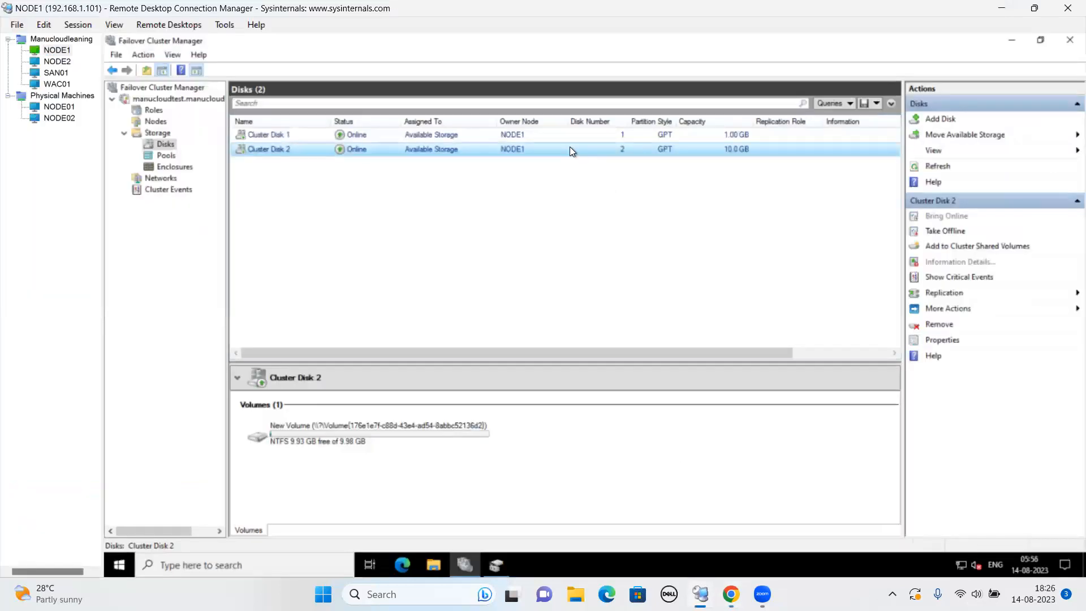
{"action": "right_click", "coordinate": [501, 148]}
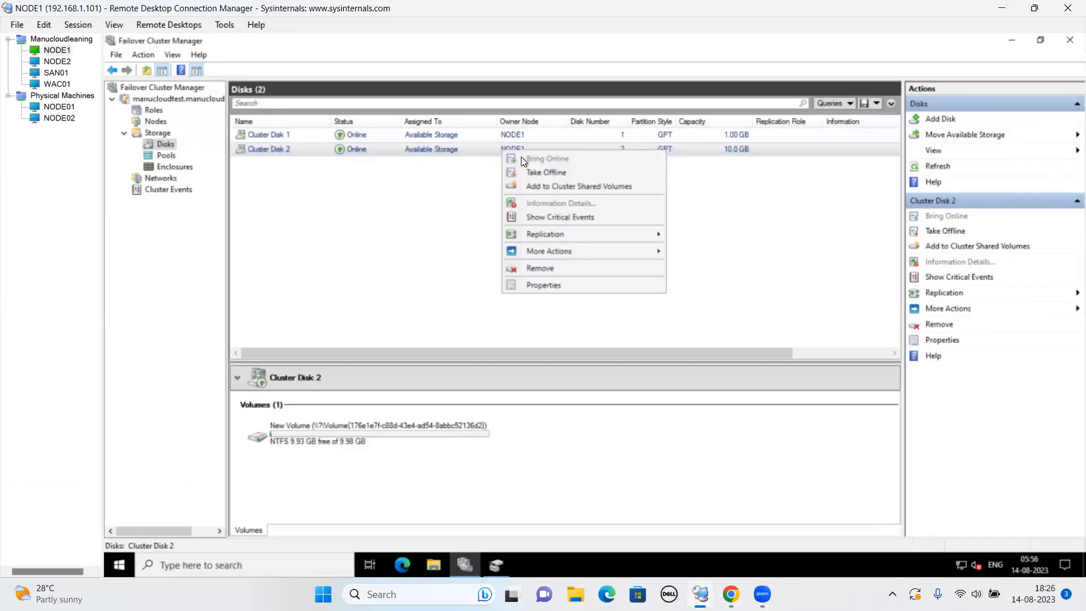
{"action": "left_click", "coordinate": [433, 135]}
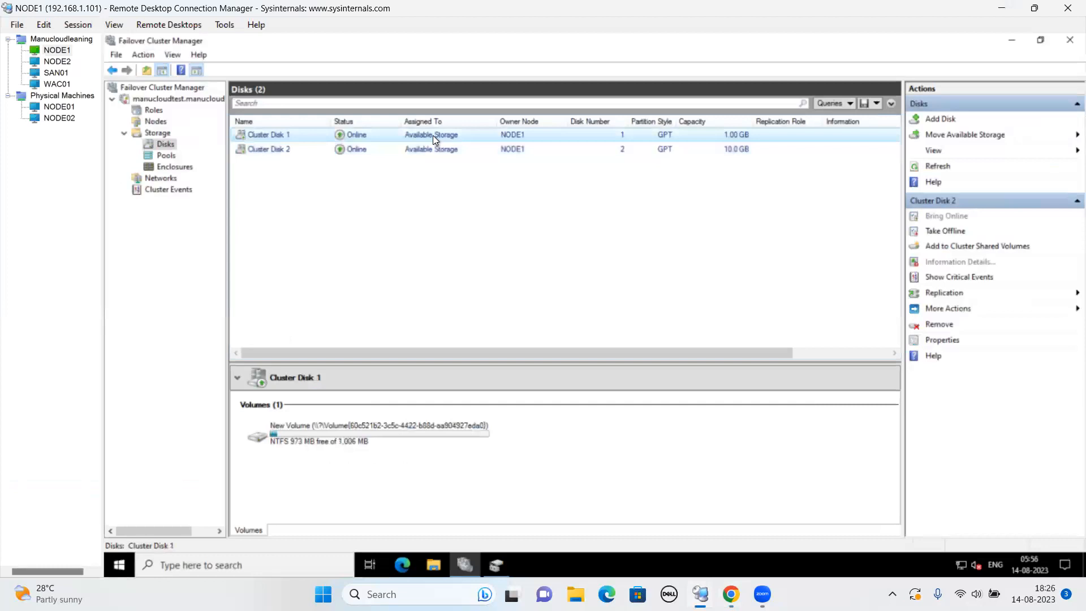
{"action": "left_click", "coordinate": [442, 148]}
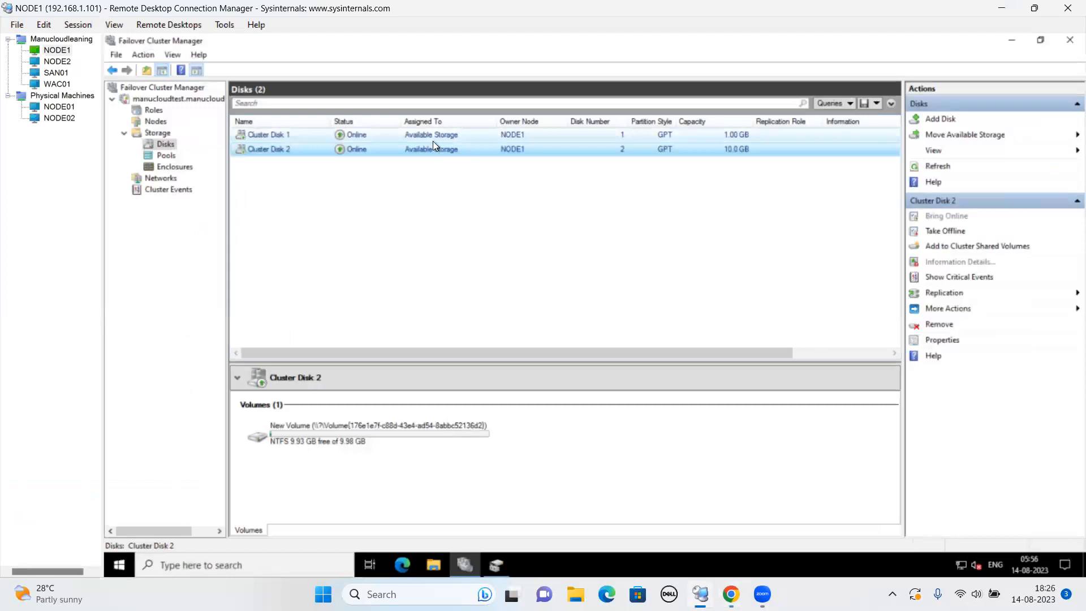
Step: Open the cluster's node list and check the pause options available for NODE2
{"action": "left_click", "coordinate": [161, 124]}
{"action": "left_click", "coordinate": [276, 151]}
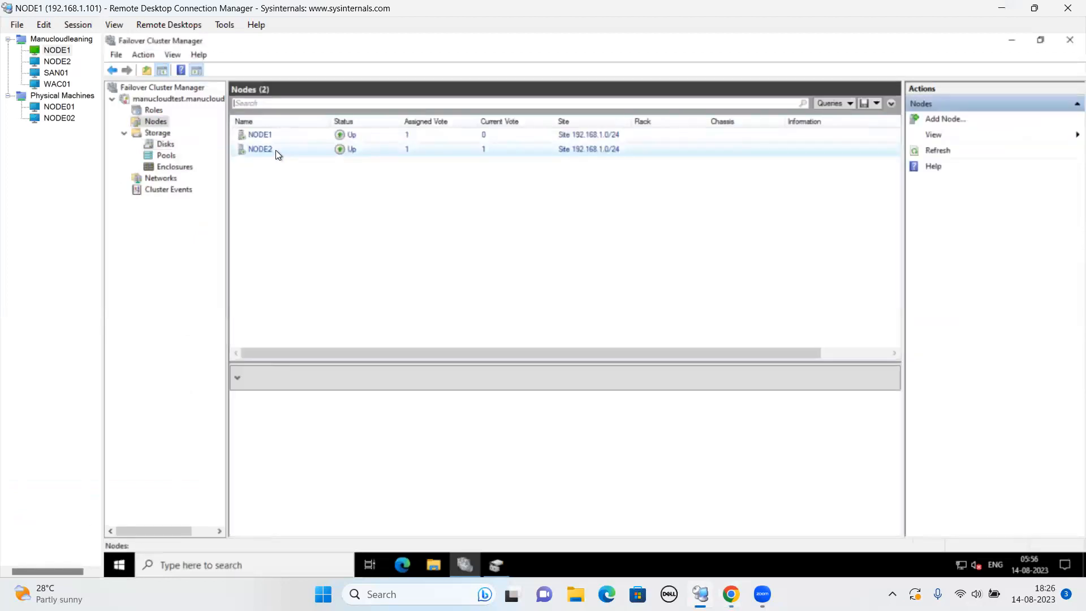
{"action": "right_click", "coordinate": [276, 150]}
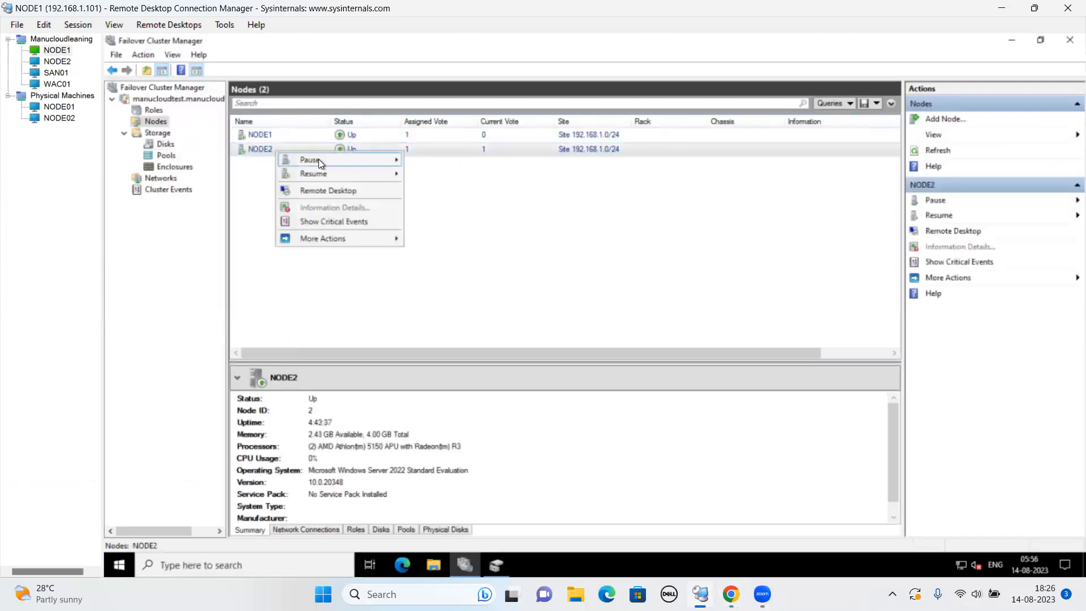
{"action": "mouse_move", "coordinate": [319, 160]}
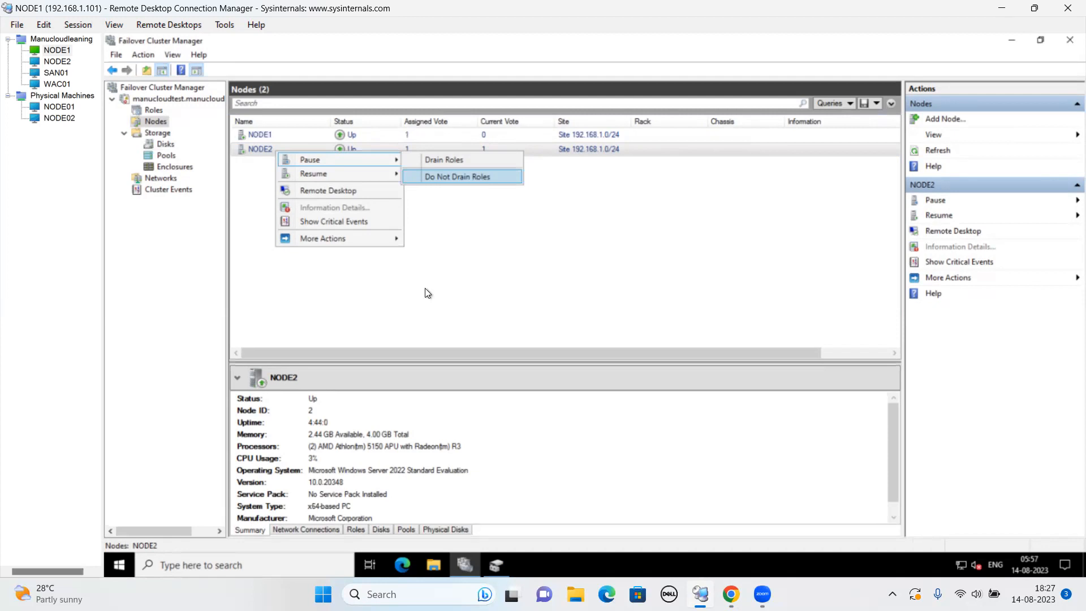
{"action": "left_click", "coordinate": [256, 148]}
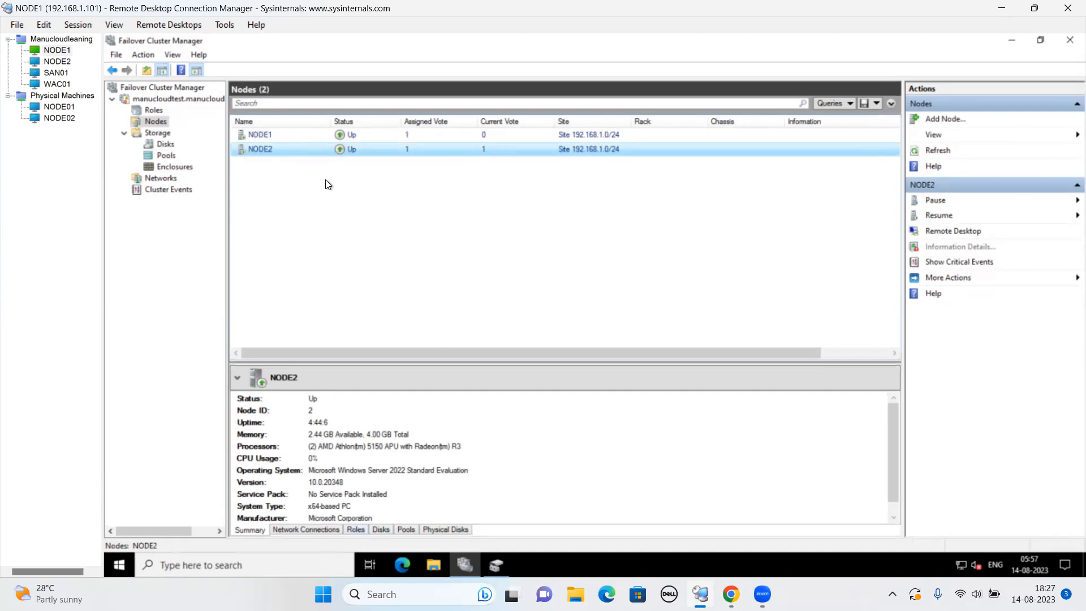
Step: Examine the roles, disks and pools of NODE2, and the disks and roles of NODE1, selecting testrole
{"action": "left_click", "coordinate": [360, 527]}
{"action": "left_click", "coordinate": [382, 528]}
{"action": "left_click", "coordinate": [406, 529]}
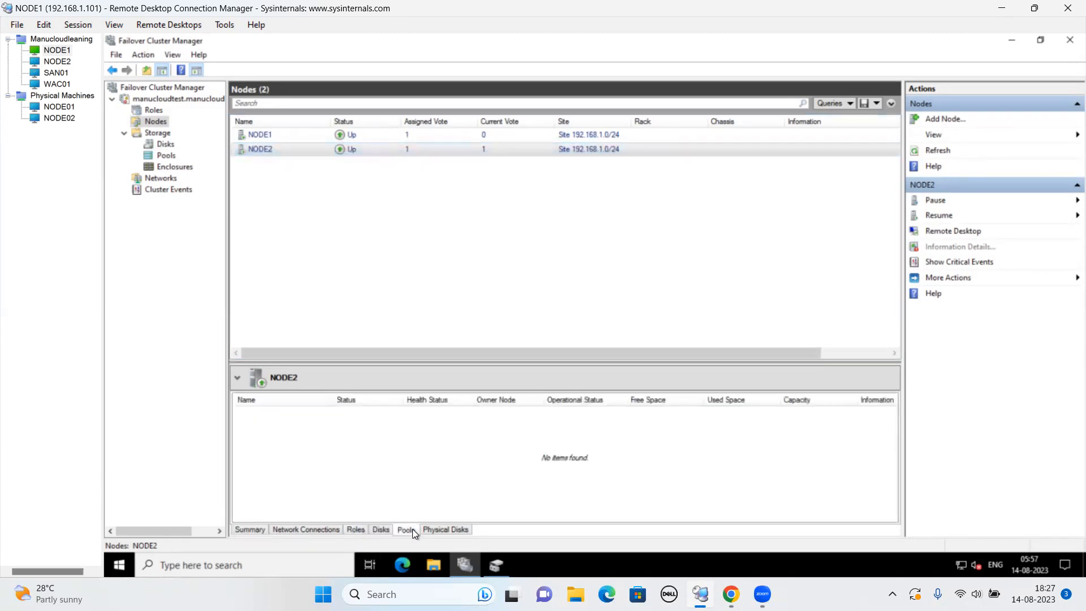
{"action": "left_click", "coordinate": [290, 137]}
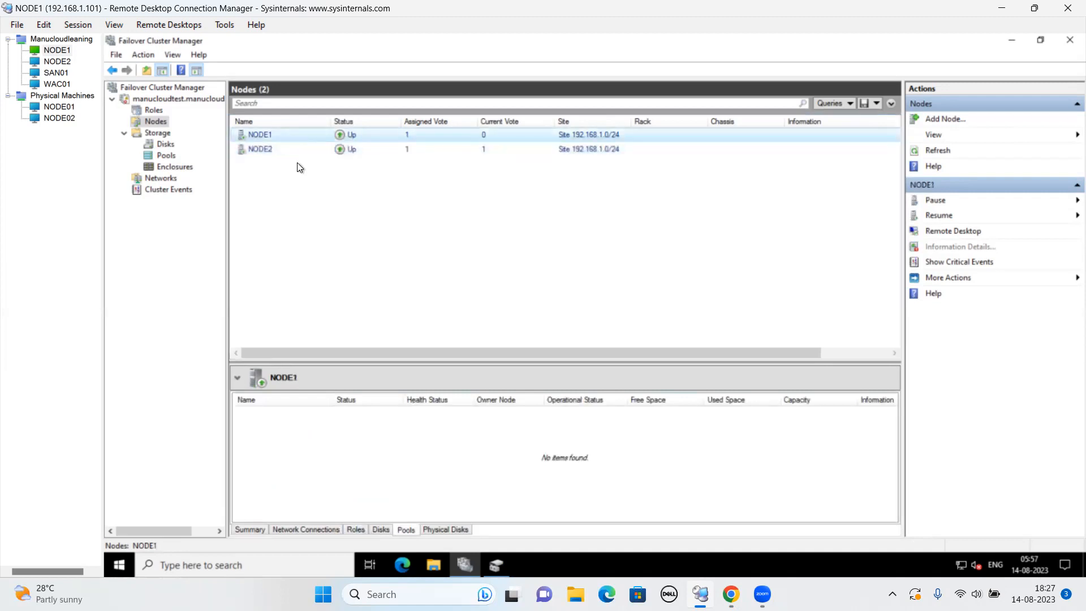
{"action": "left_click", "coordinate": [382, 528]}
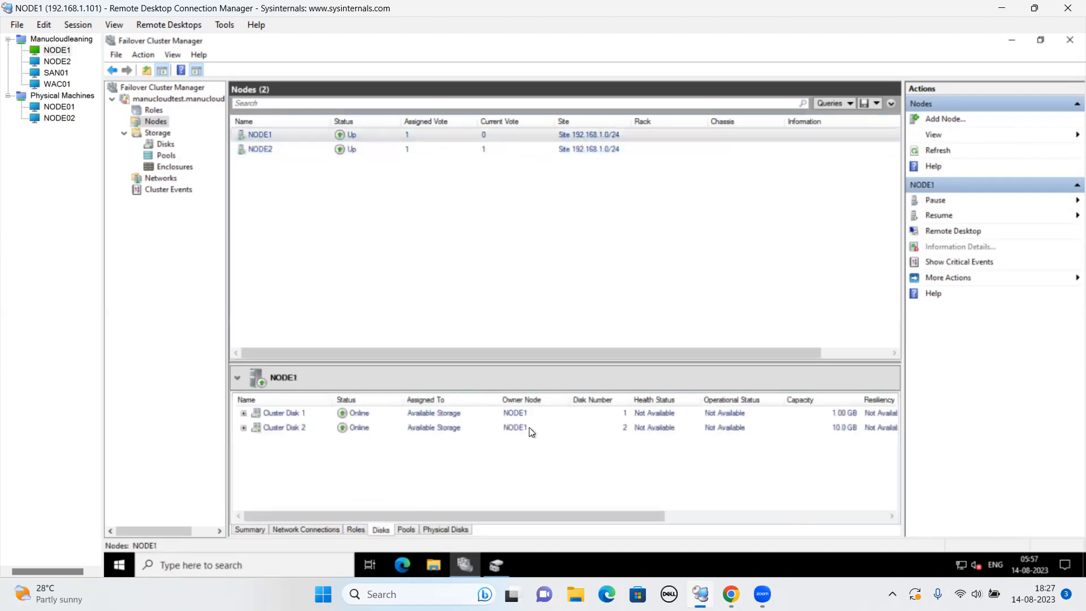
{"action": "left_click", "coordinate": [356, 530]}
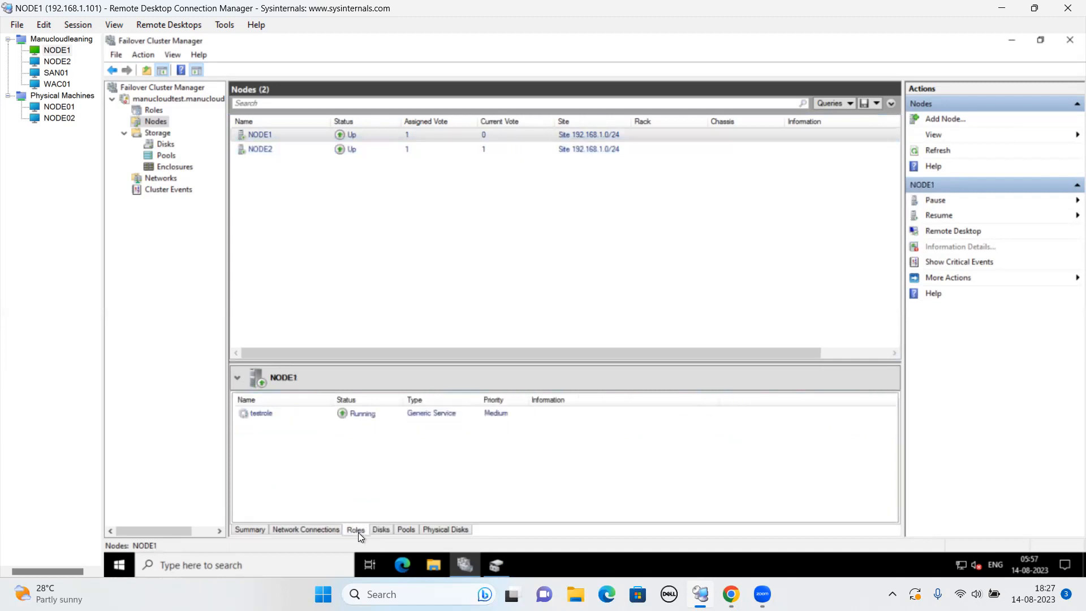
{"action": "left_click", "coordinate": [298, 414]}
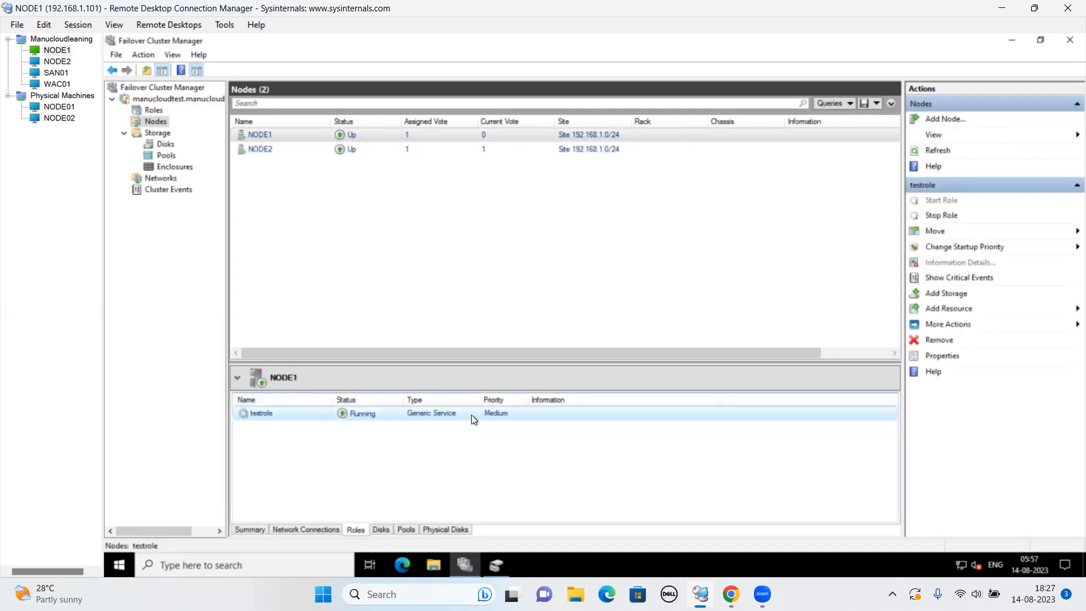
Step: Open the cluster's role list and select testrole
{"action": "left_click", "coordinate": [157, 111]}
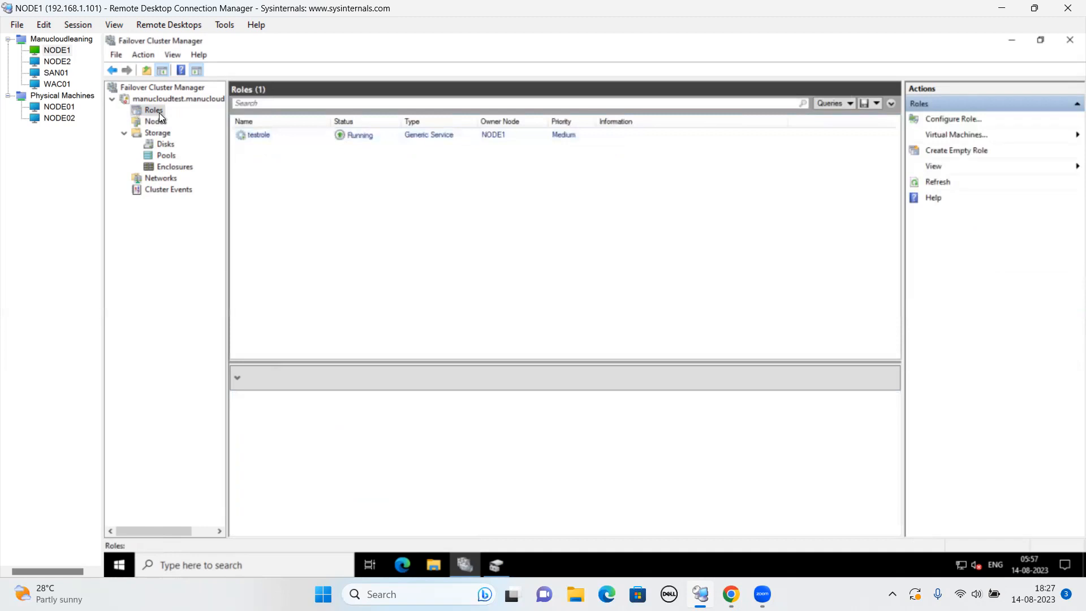
{"action": "left_click", "coordinate": [279, 138]}
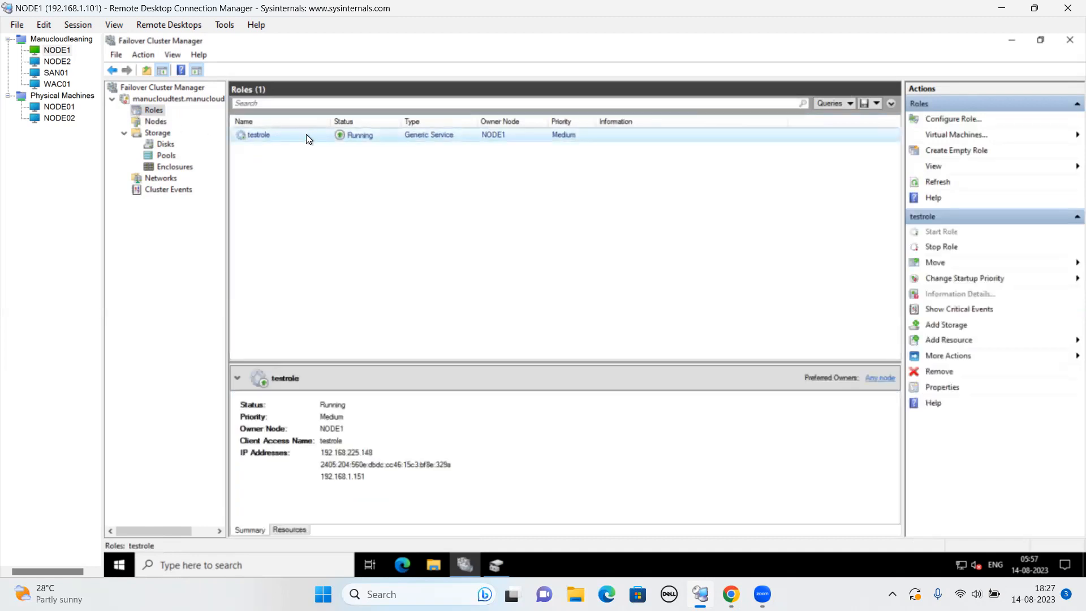